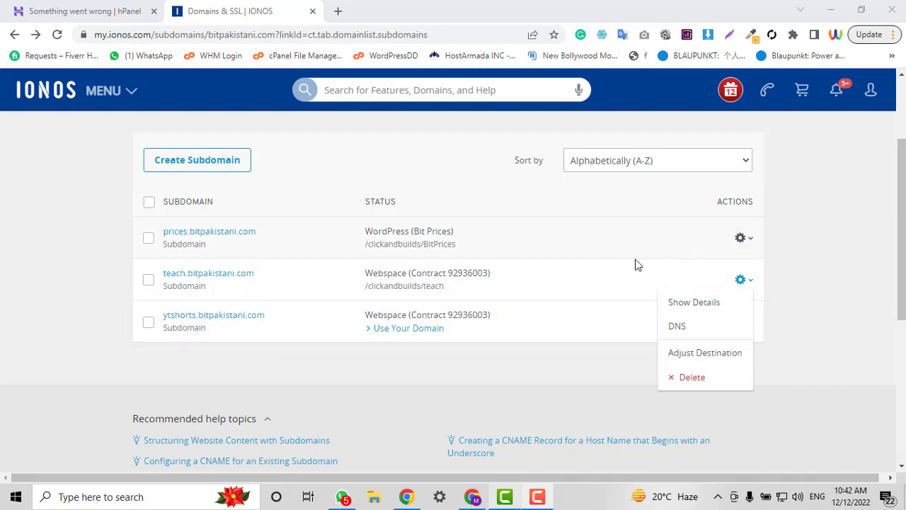
Browse the IONOS domain list and select the bitpakistani.com domain name
scroll(556, 330, "up", 2)
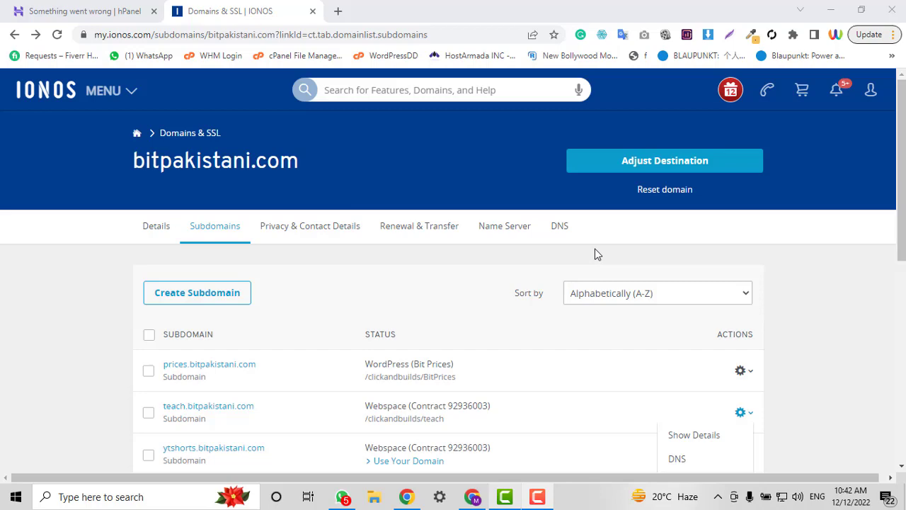
scroll(249, 222, "down", 2)
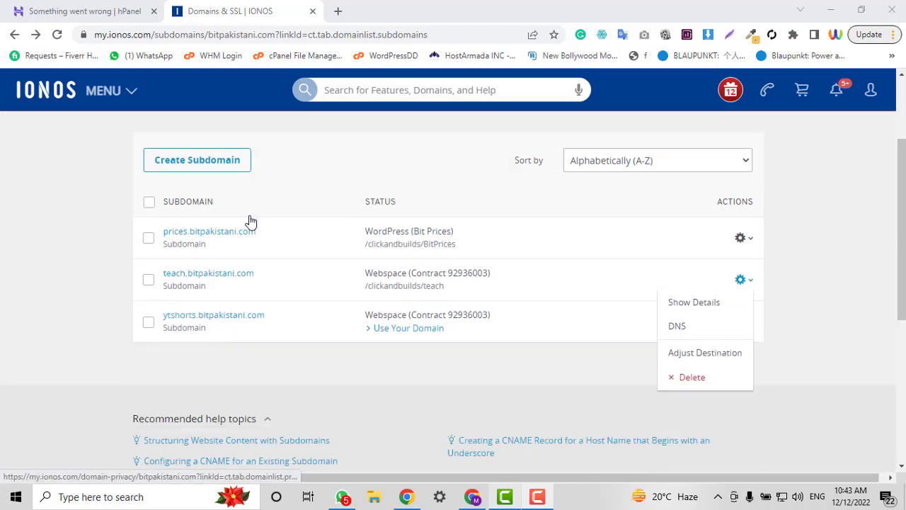
scroll(248, 222, "up", 2)
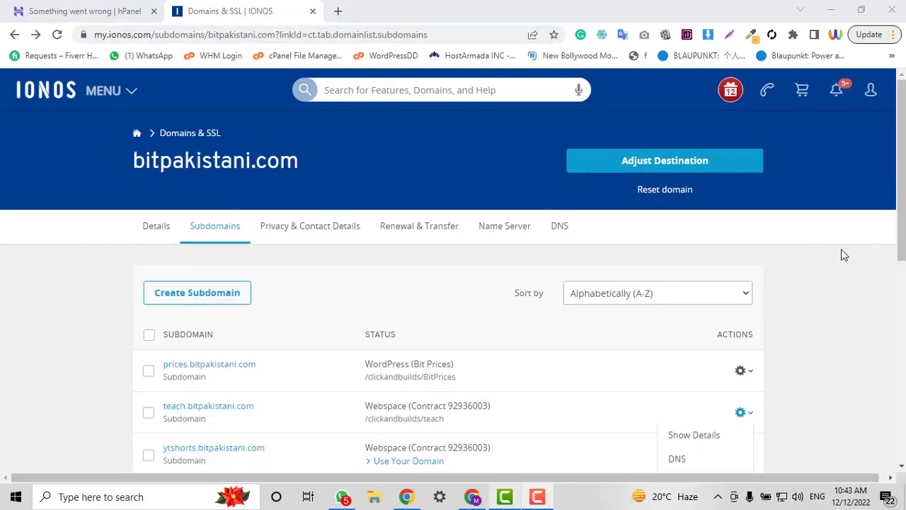
scroll(844, 256, "down", 2)
scroll(73, 170, "up", 2)
left_click_drag(302, 164, 107, 151)
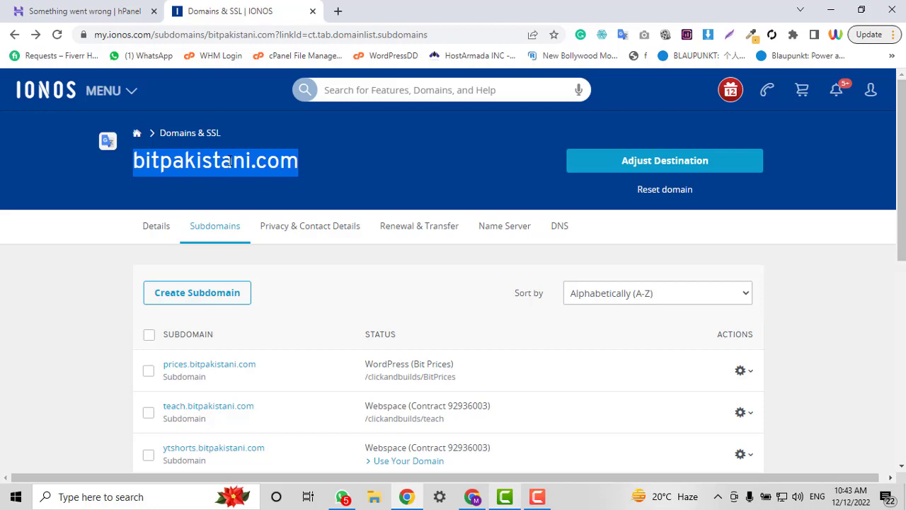
scroll(230, 161, "down", 3)
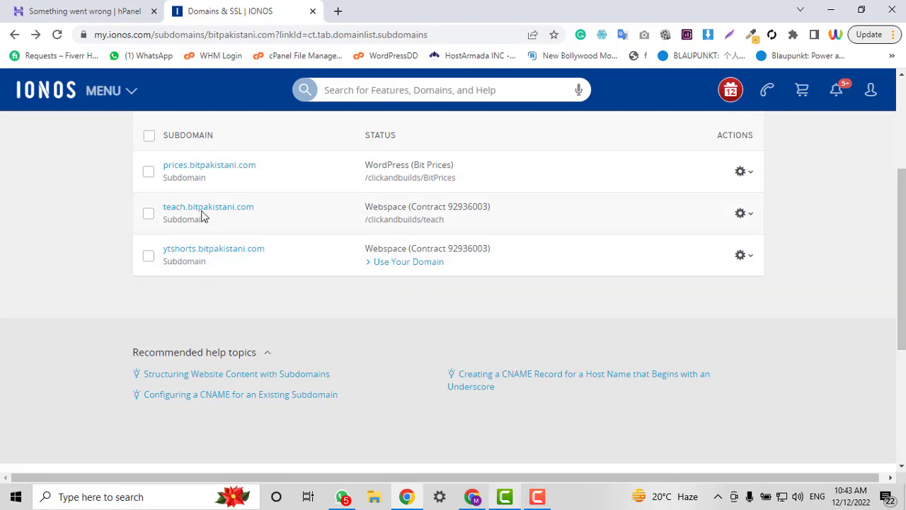
Show the details of teach.bitpakistani.com and review its settings
left_click(754, 220)
left_click(717, 237)
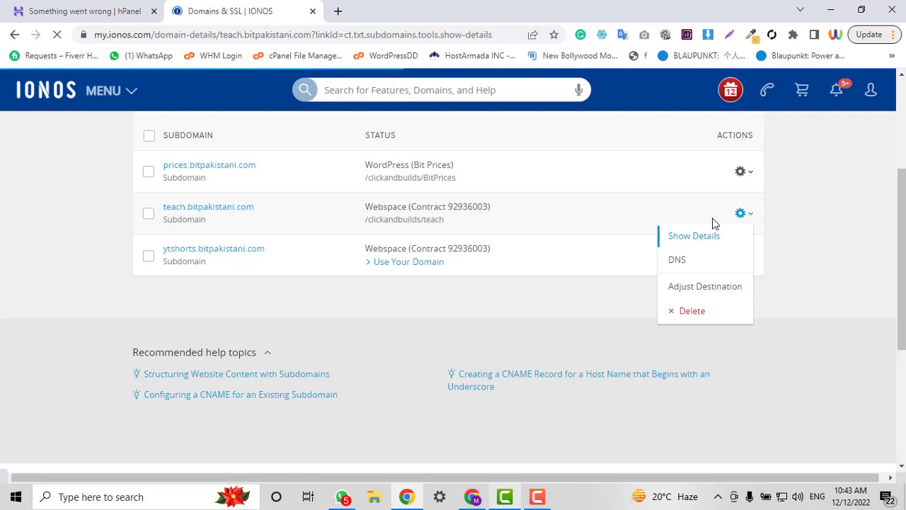
scroll(755, 252, "down", 1)
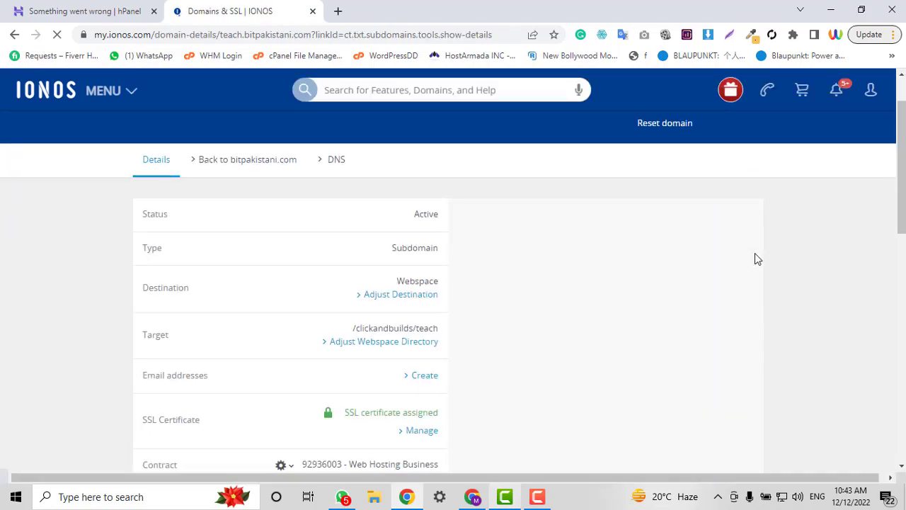
scroll(745, 270, "down", 1)
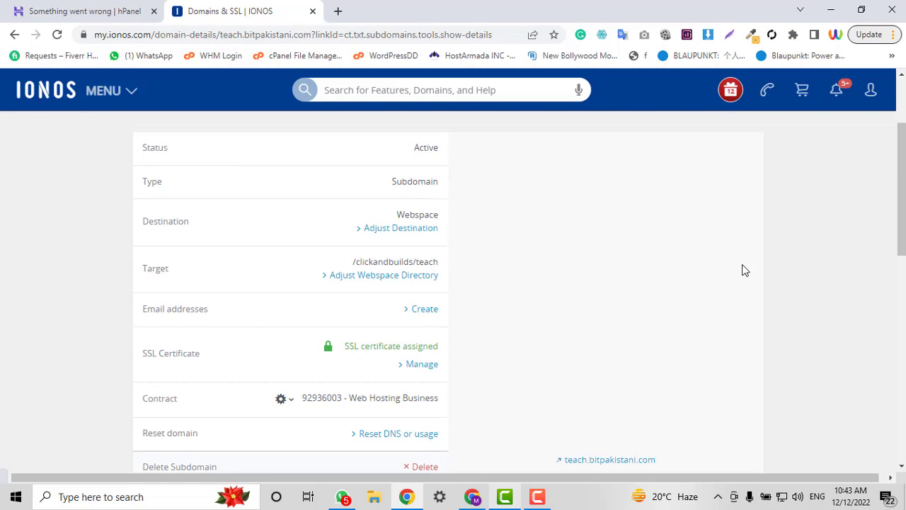
scroll(745, 270, "down", 1)
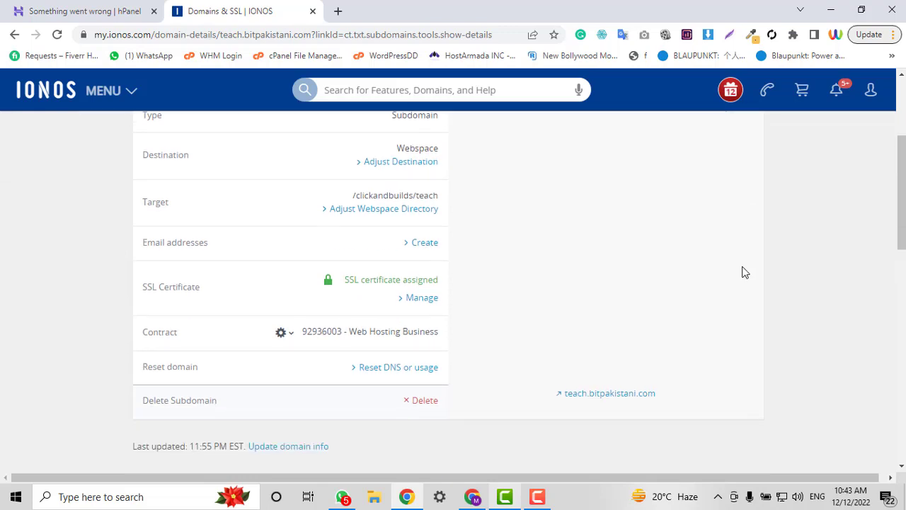
scroll(745, 272, "down", 1)
scroll(744, 272, "down", 1)
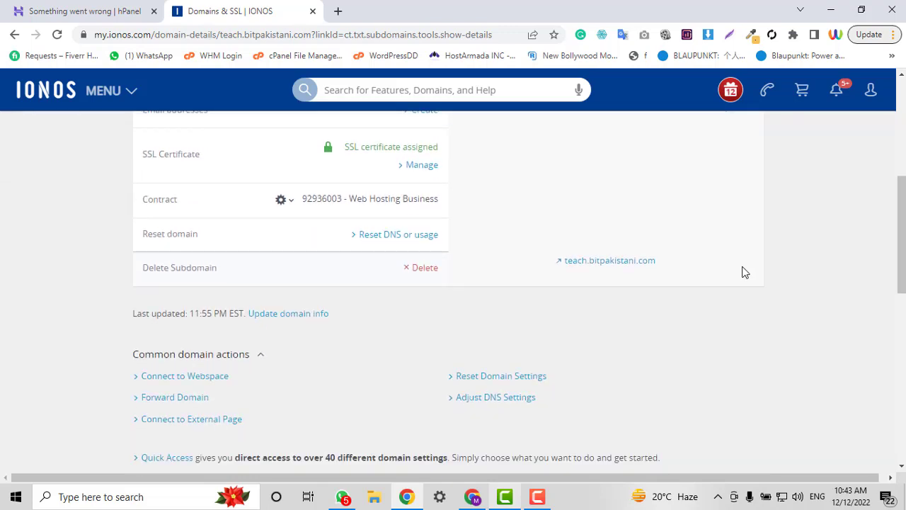
scroll(745, 271, "up", 3)
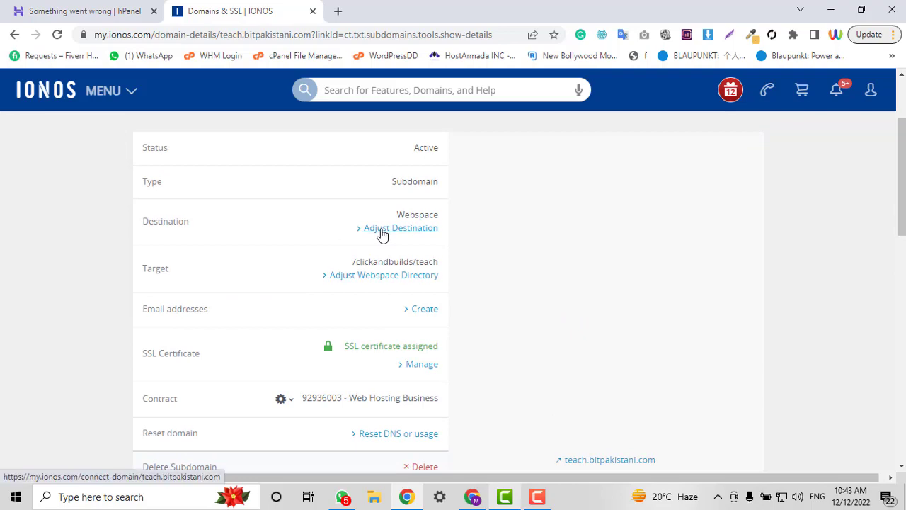
Open the Adjust Destination options for teach.bitpakistani.com and review them
left_click(382, 235)
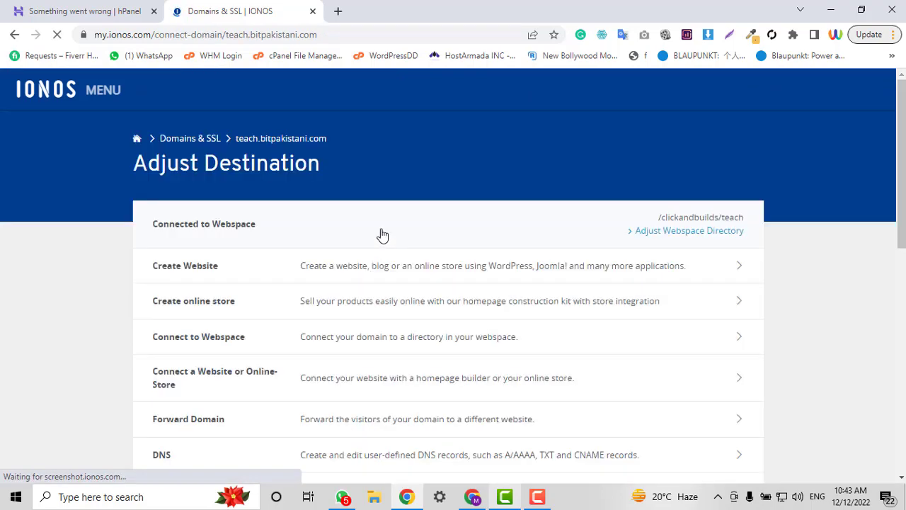
scroll(611, 248, "down", 3)
scroll(609, 252, "down", 2)
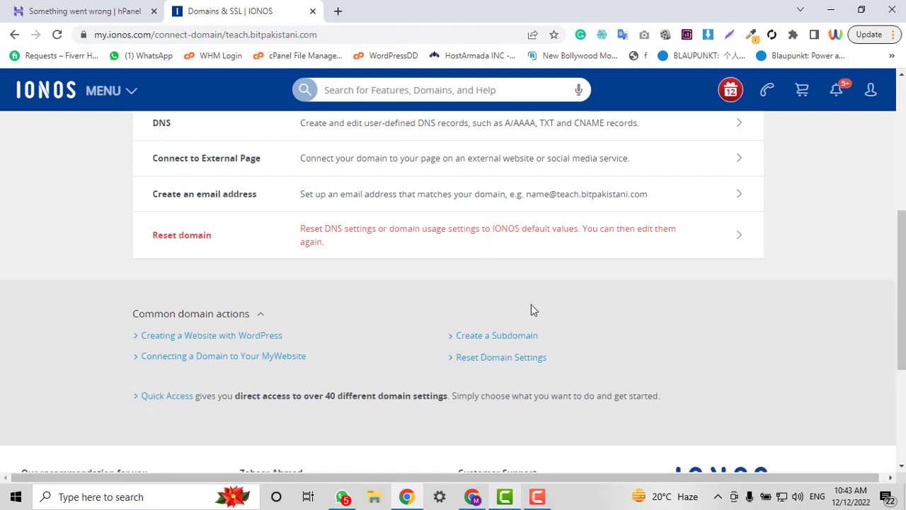
scroll(489, 313, "up", 2)
scroll(490, 312, "up", 1)
scroll(489, 313, "up", 2)
scroll(489, 313, "down", 6)
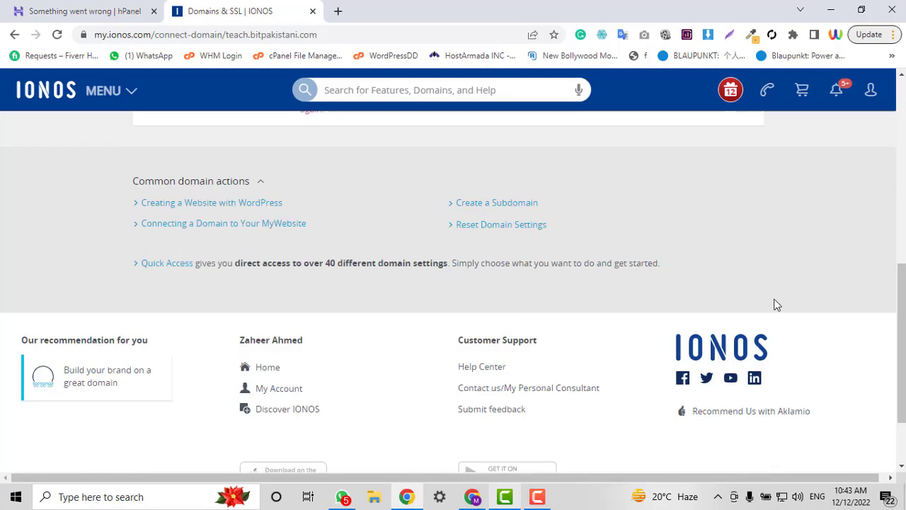
scroll(769, 303, "up", 2)
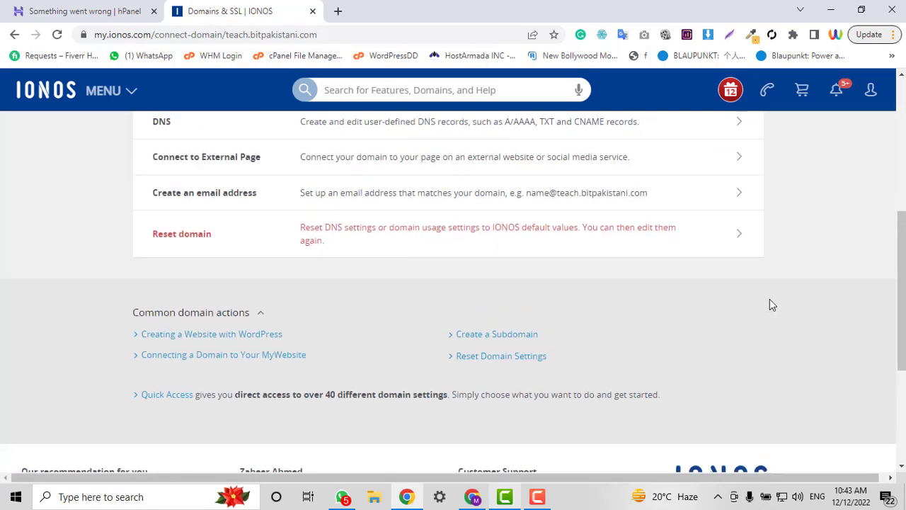
Open and read the 'Creating a Website with WordPress' guide under Common domain actions
left_click(180, 337)
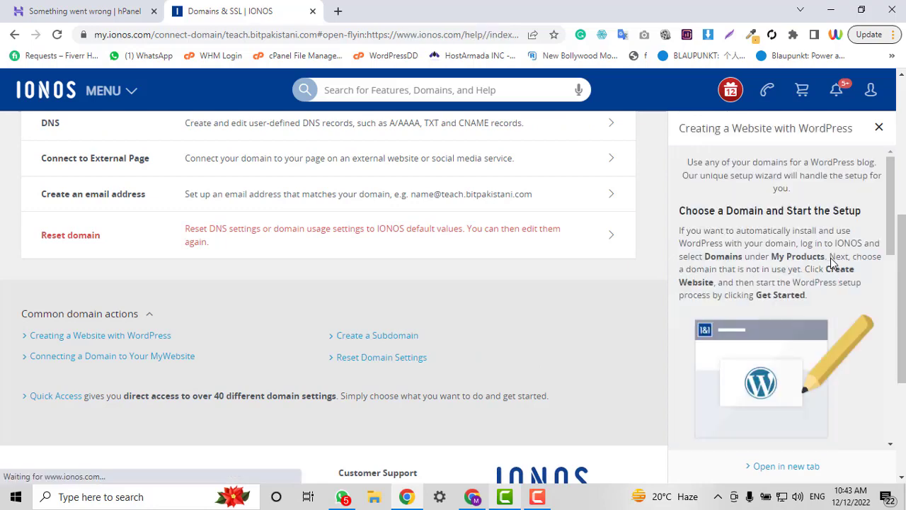
scroll(831, 259, "down", 4)
scroll(830, 260, "down", 3)
scroll(832, 269, "down", 2)
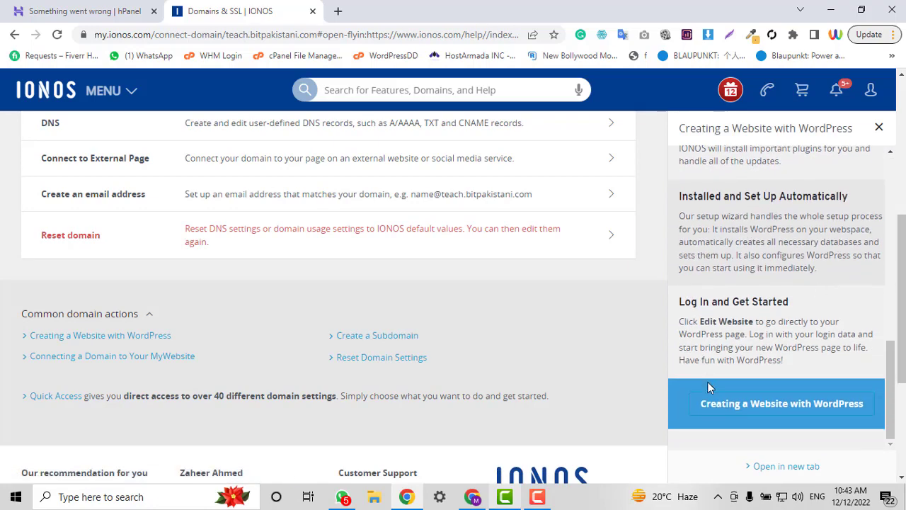
Start a new website on teach.bitpakistani.com and choose WordPress as the platform
left_click(783, 411)
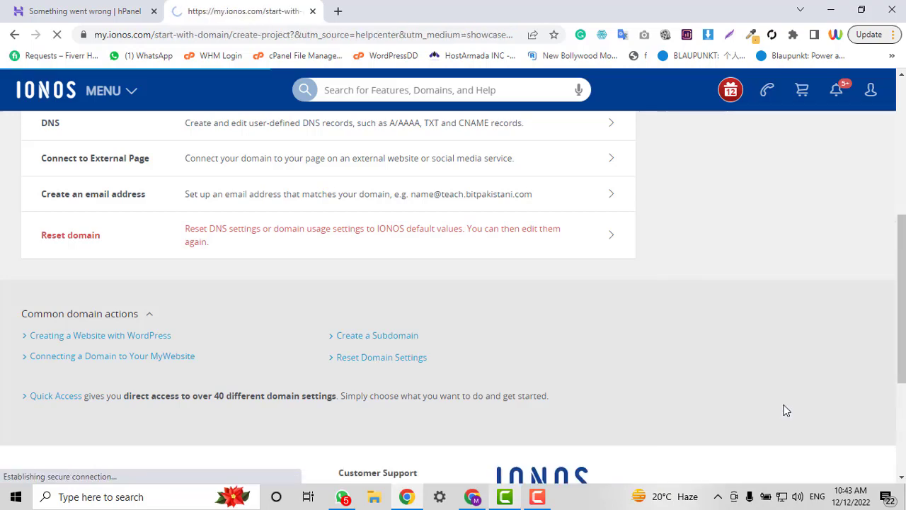
scroll(638, 298, "down", 4)
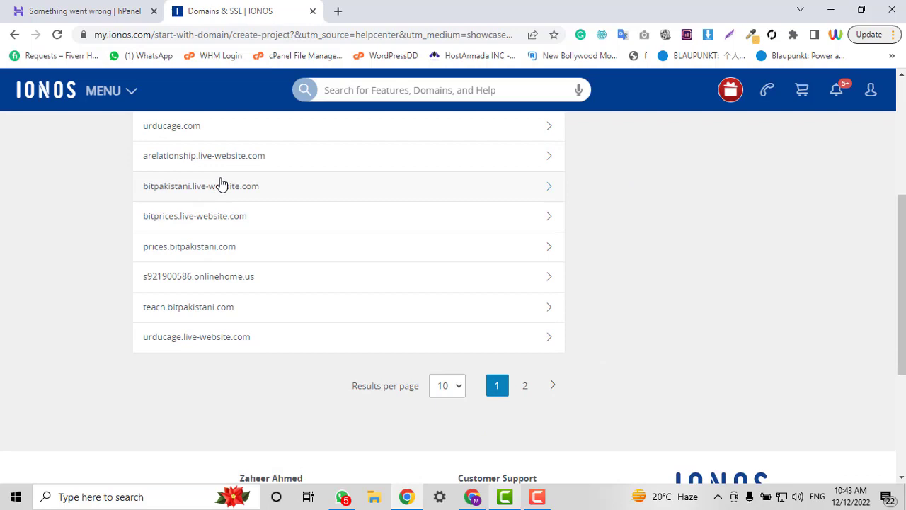
scroll(226, 285, "up", 1)
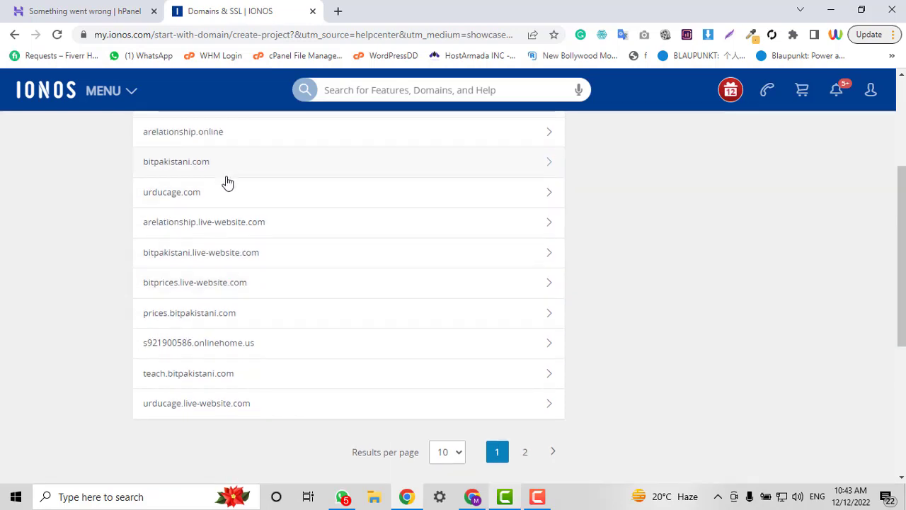
scroll(225, 213, "down", 1)
left_click(205, 311)
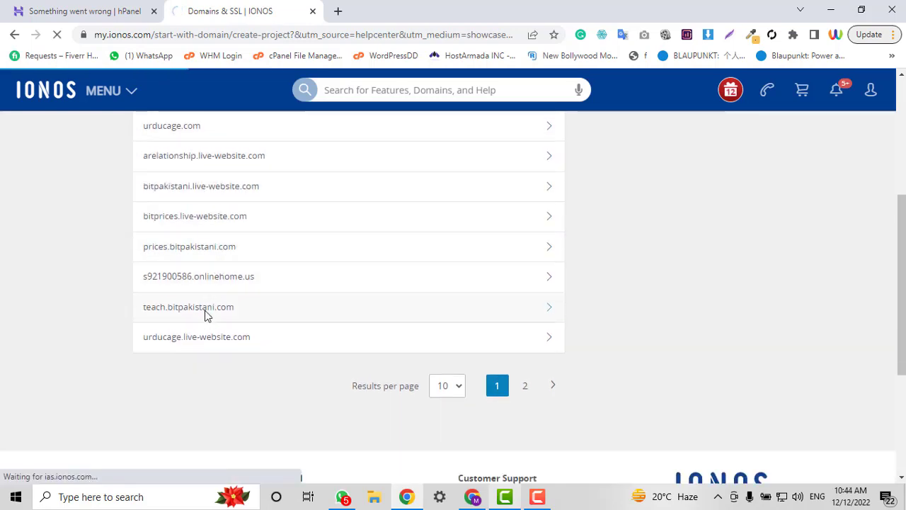
scroll(647, 257, "down", 1)
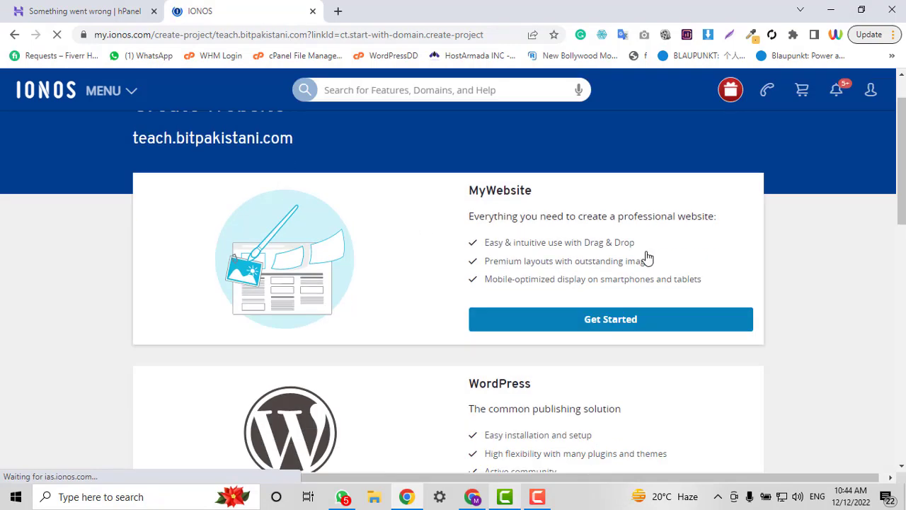
scroll(262, 307, "down", 1)
scroll(722, 384, "down", 2)
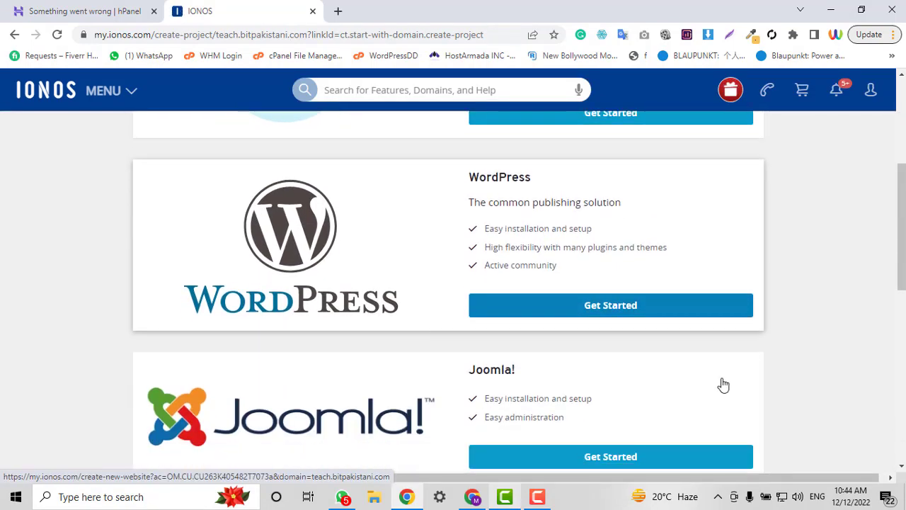
left_click(612, 314)
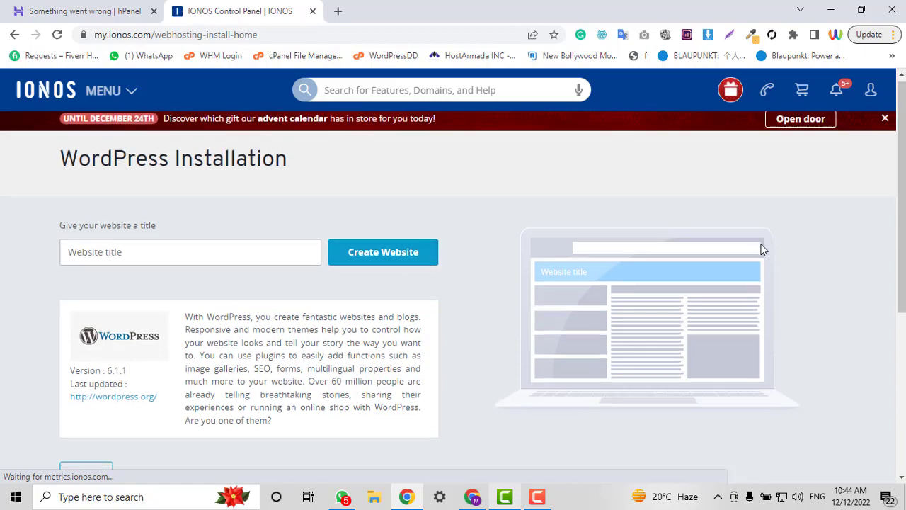
Enter 'Bit Pakistani' as the WordPress website title
scroll(763, 249, "down", 1)
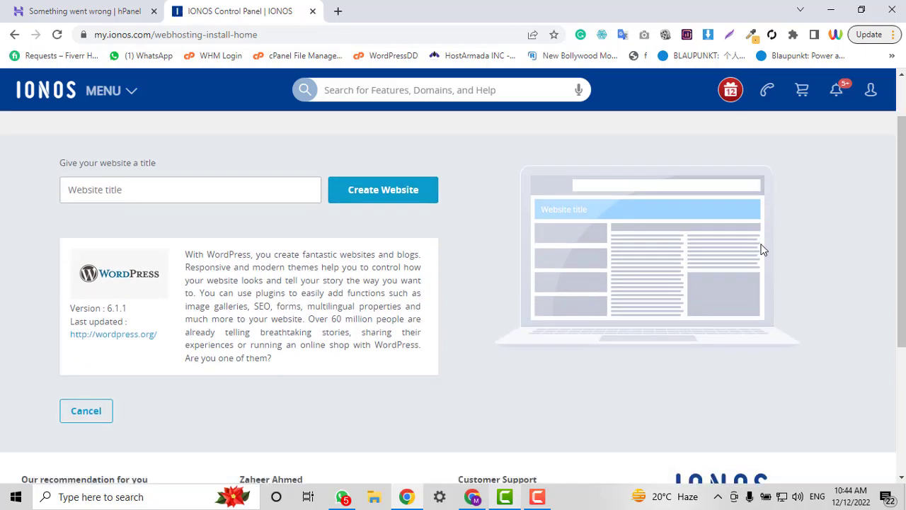
scroll(763, 249, "down", 1)
scroll(763, 249, "down", 1)
scroll(763, 249, "up", 4)
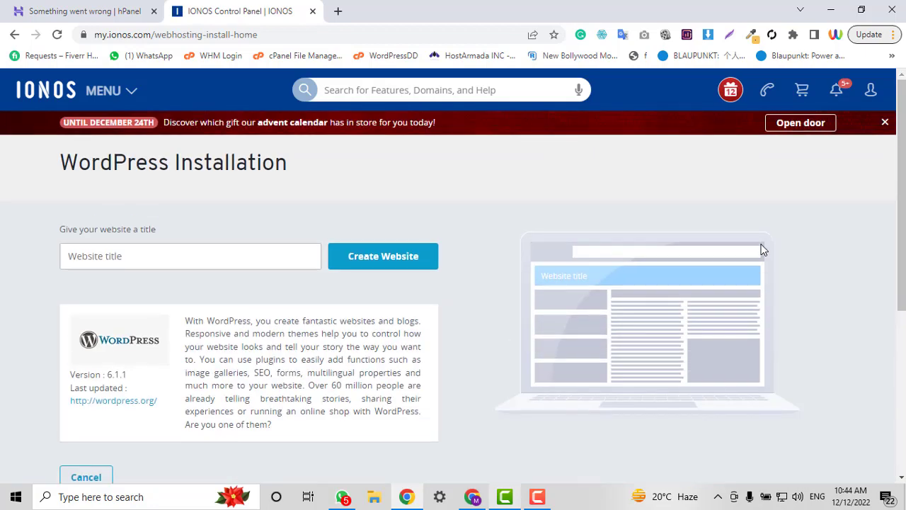
left_click(125, 256)
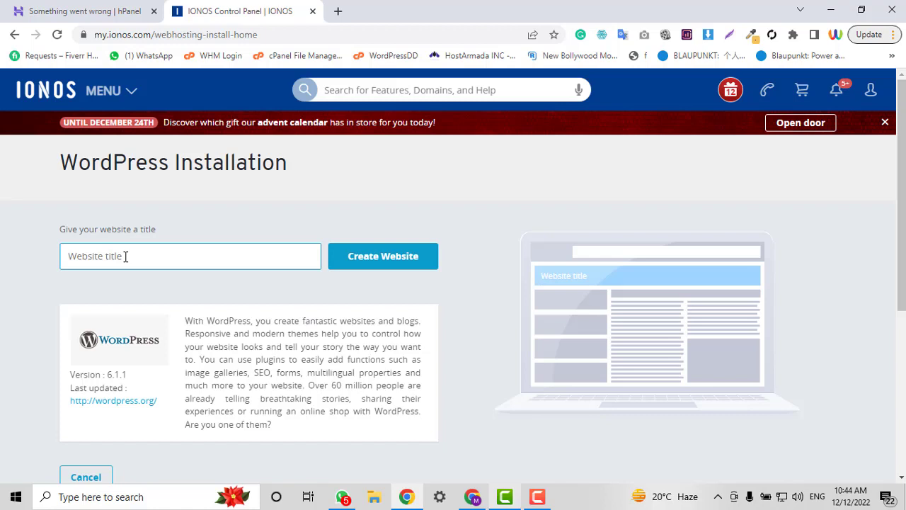
type("Bit Pakistani")
Create the website and enter 'superadmin' as the administrator login
left_click(368, 254)
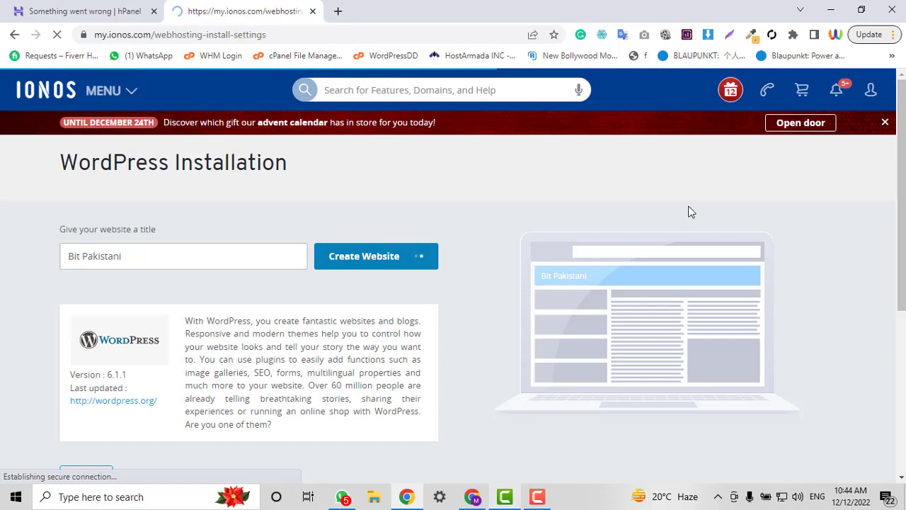
scroll(690, 213, "down", 1)
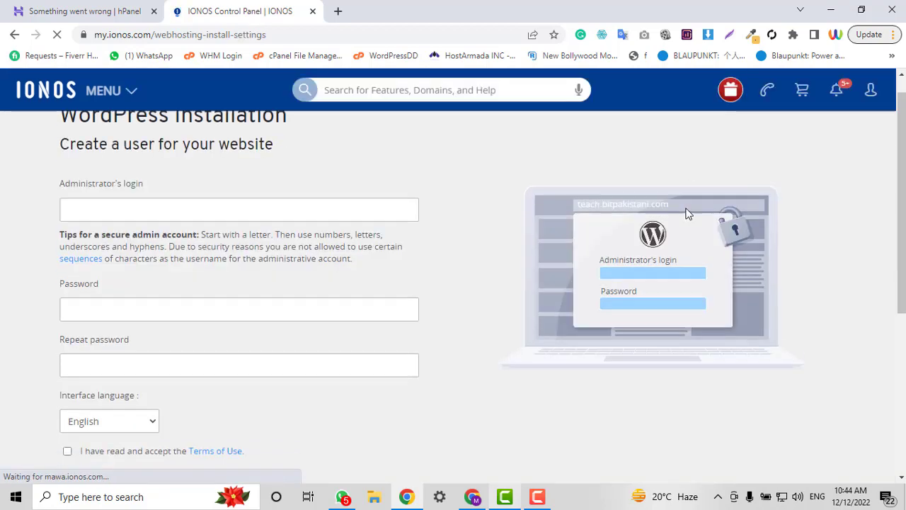
left_click(197, 162)
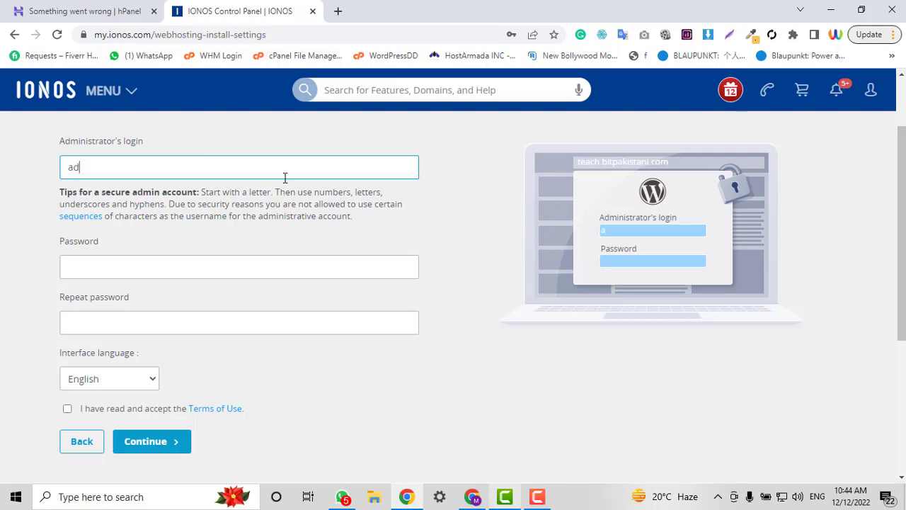
type("min")
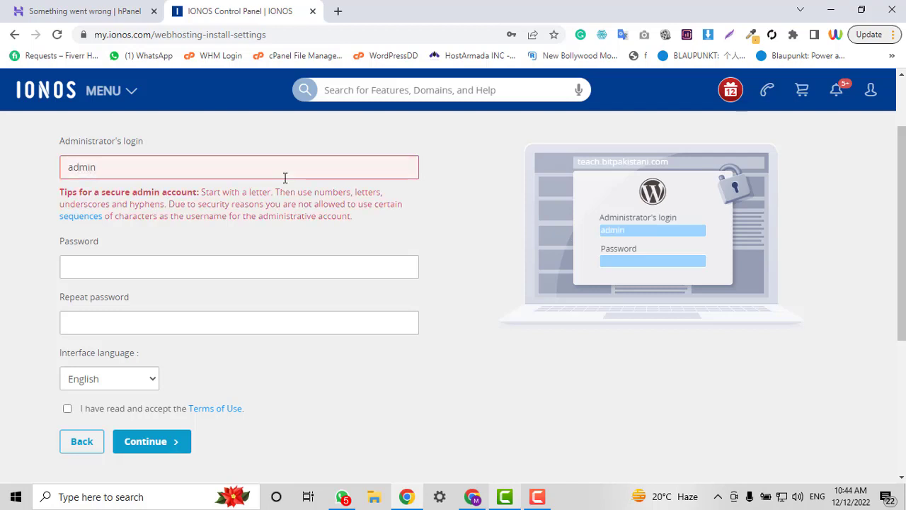
key("BackSpace")
key("BackSpace")
key("BackSpace")
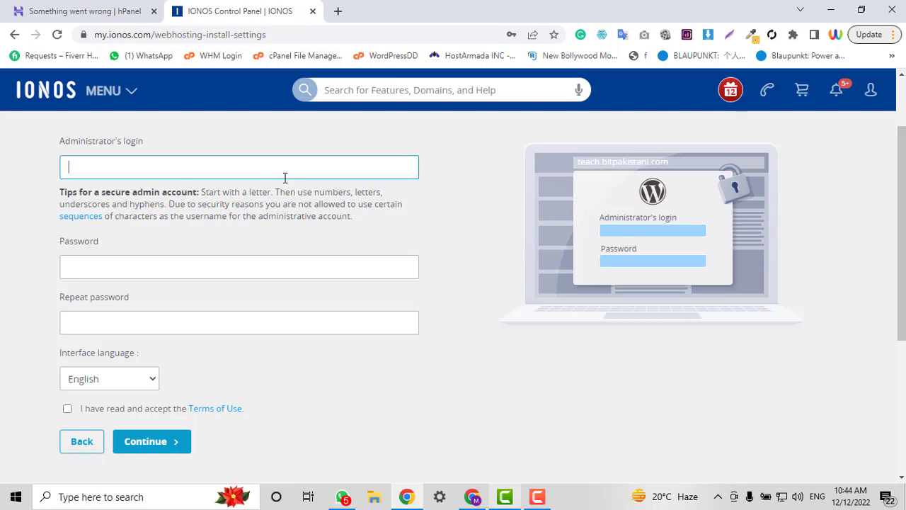
type("Admi")
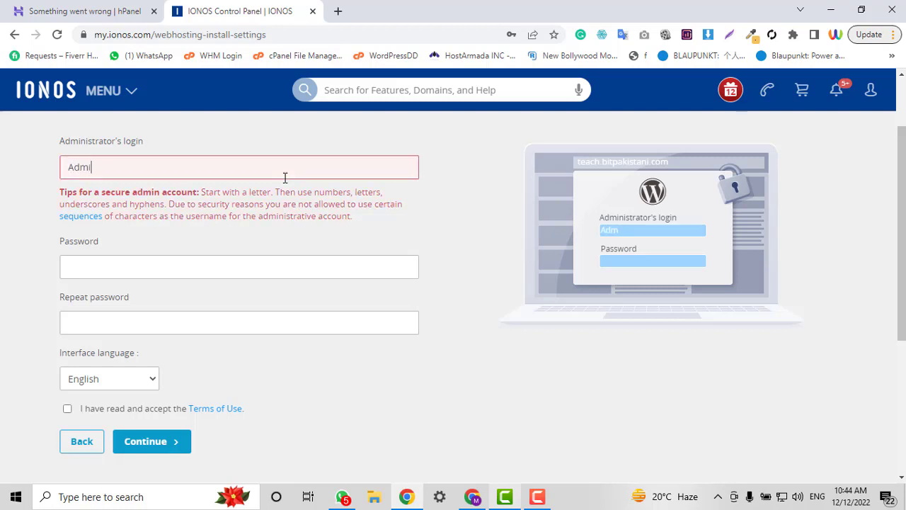
key("BackSpace")
key("BackSpace")
key("BackSpace")
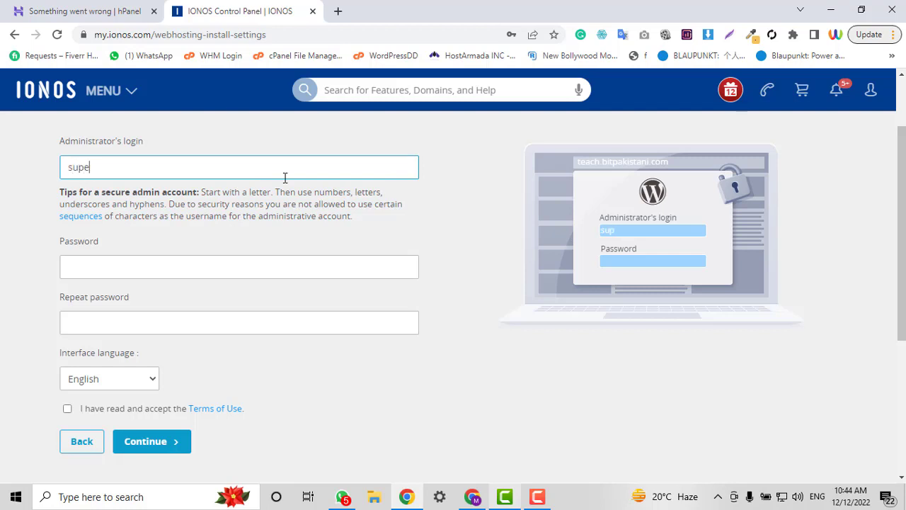
type("radmin")
Enter and confirm the administrator password, accept the Terms of Use, and continue
left_click(145, 271)
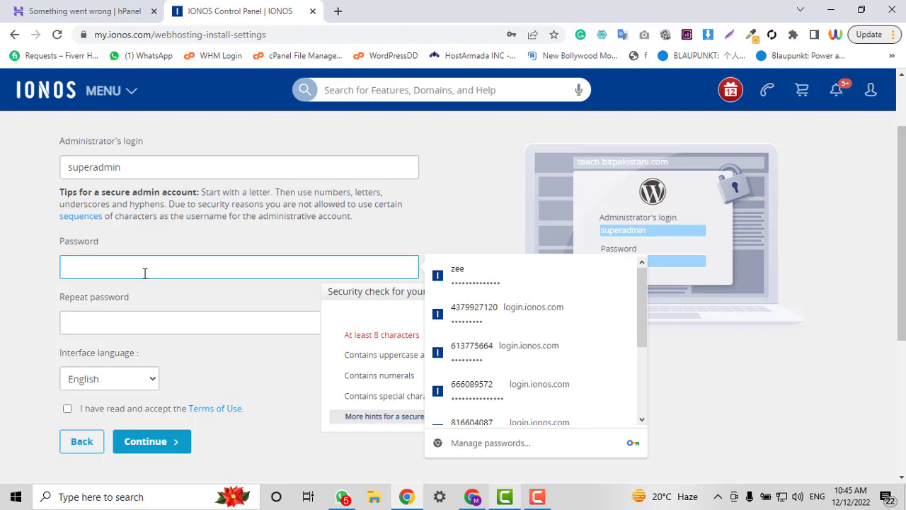
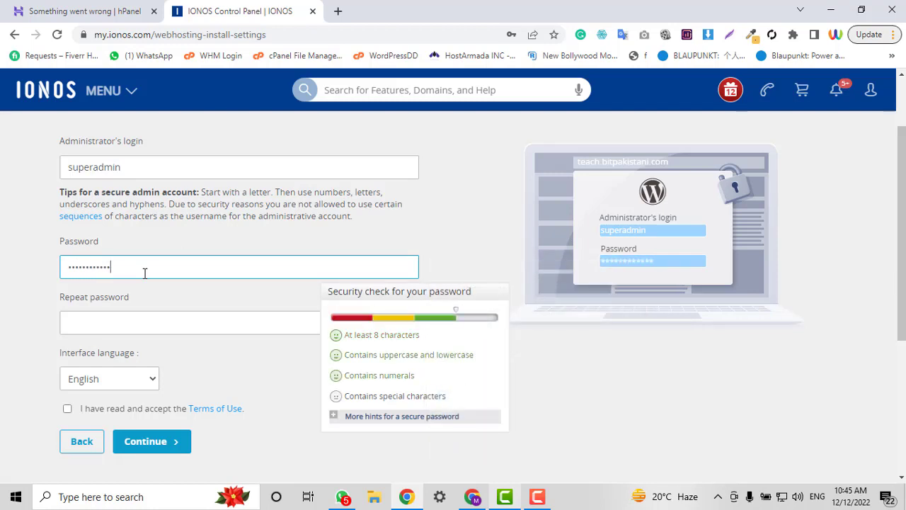
left_click(135, 321)
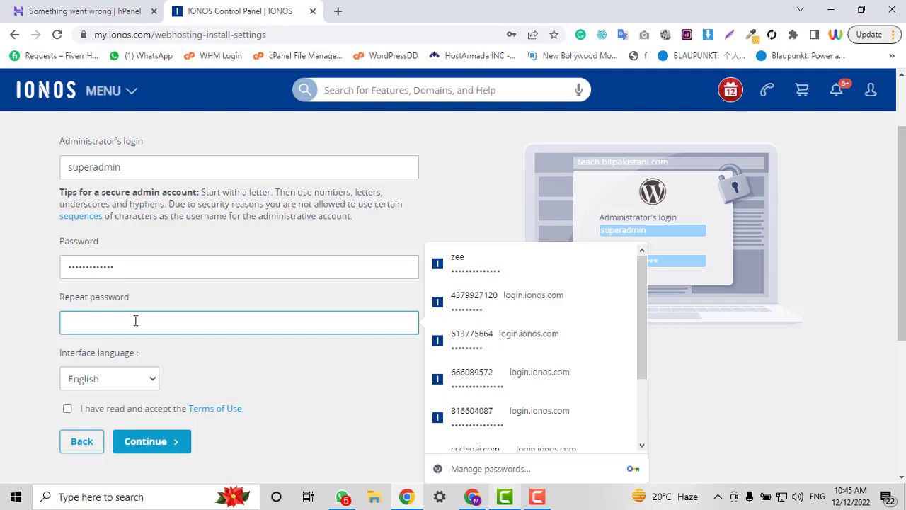
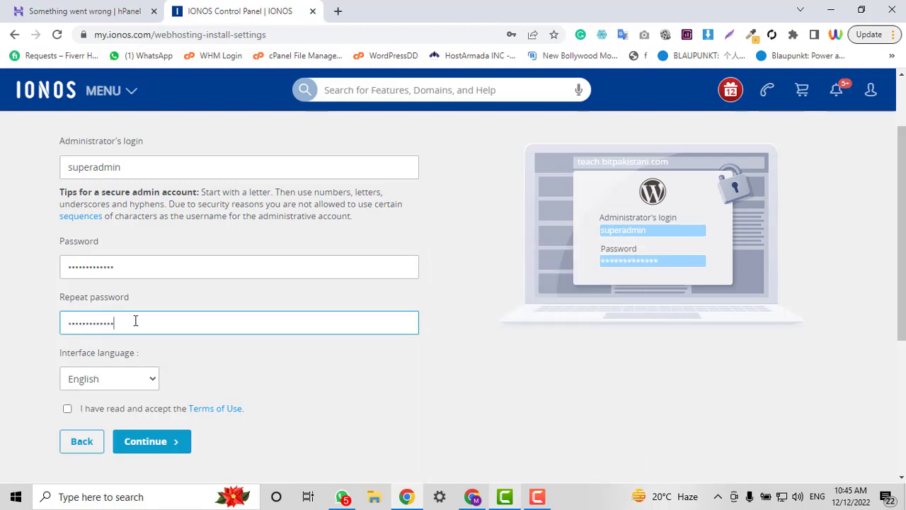
scroll(138, 320, "down", 3)
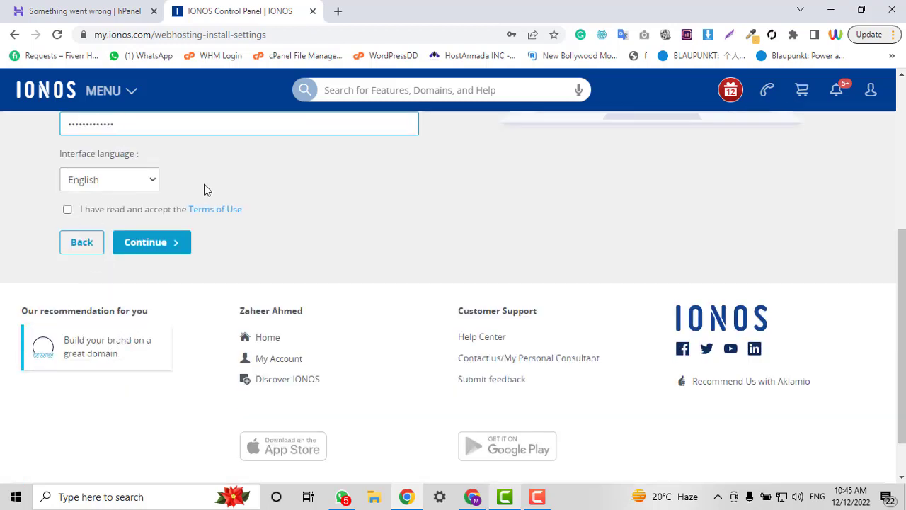
left_click(67, 211)
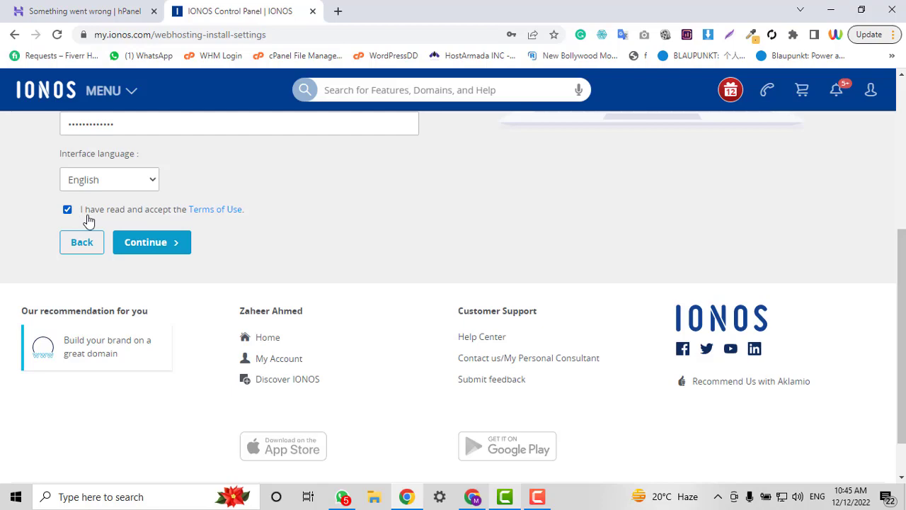
left_click(167, 255)
scroll(741, 203, "up", 1)
scroll(741, 203, "up", 3)
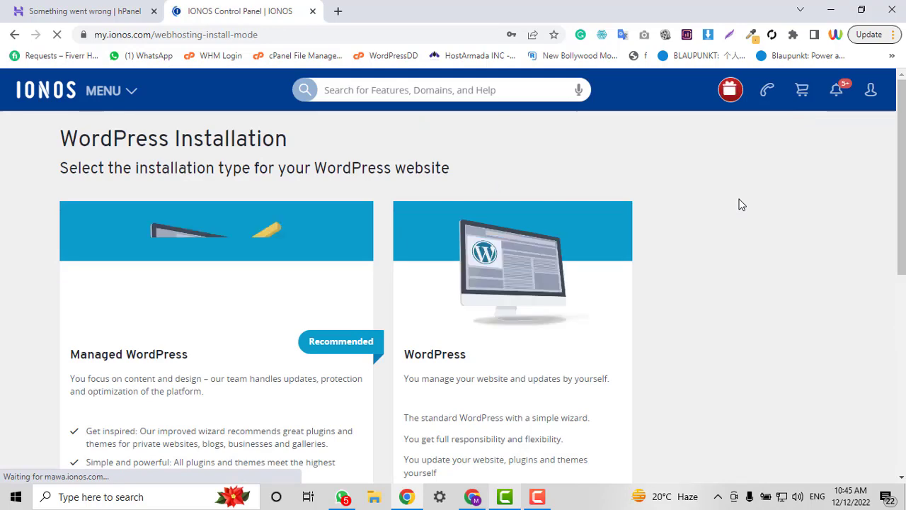
Choose the standard self-managed WordPress installation instead of Managed WordPress
scroll(741, 205, "down", 4)
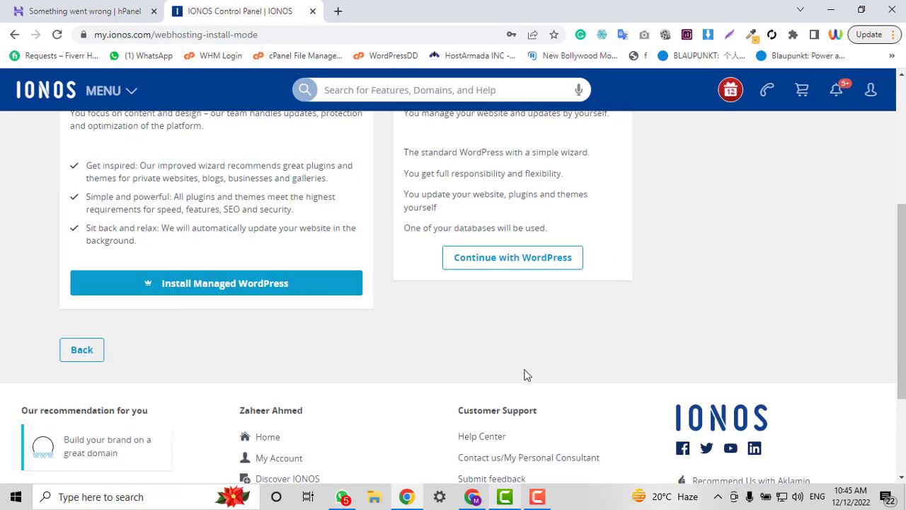
scroll(841, 359, "up", 2)
scroll(841, 363, "up", 1)
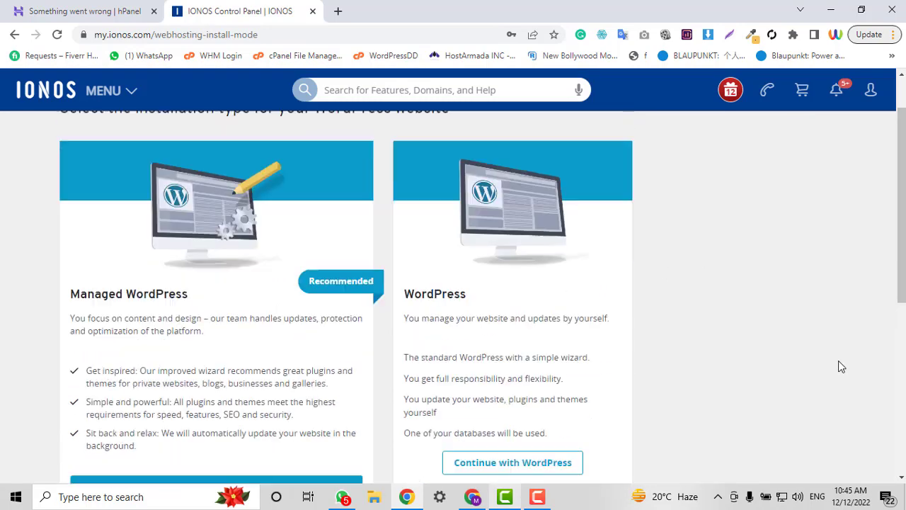
scroll(708, 318, "down", 3)
left_click(512, 259)
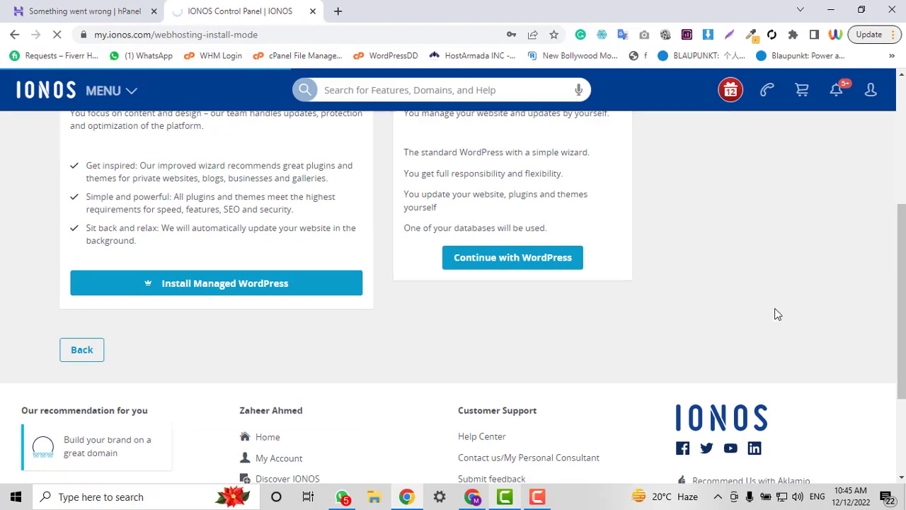
Wait on the project page until Bit Pakistani shows WordPress 6.1.1 installed and online
scroll(776, 314, "down", 1)
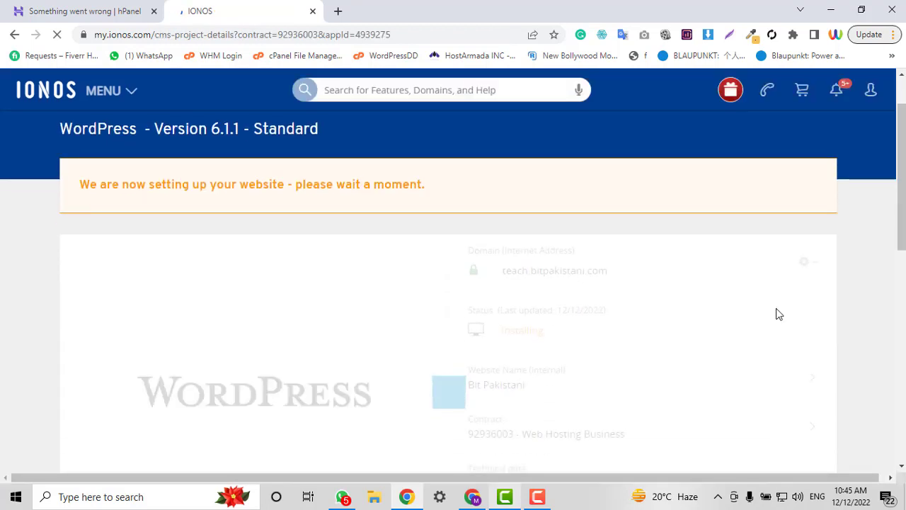
scroll(773, 319, "down", 1)
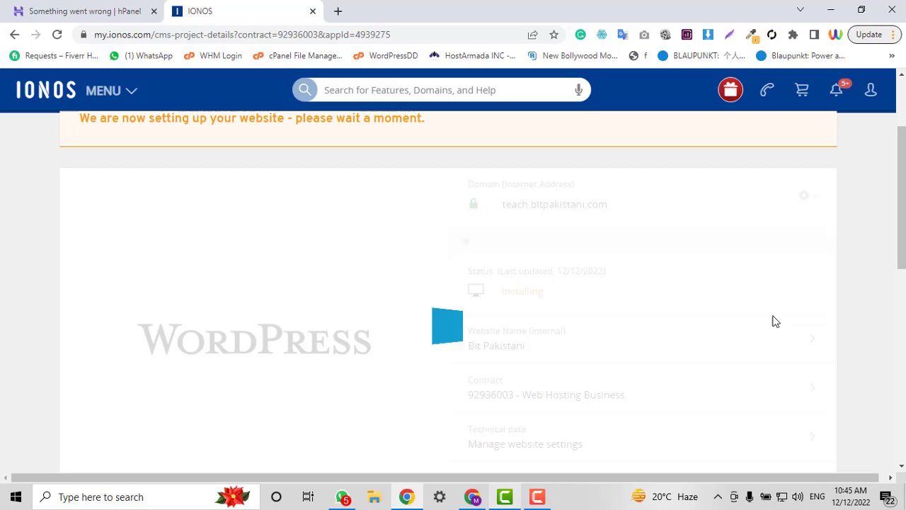
scroll(774, 320, "down", 1)
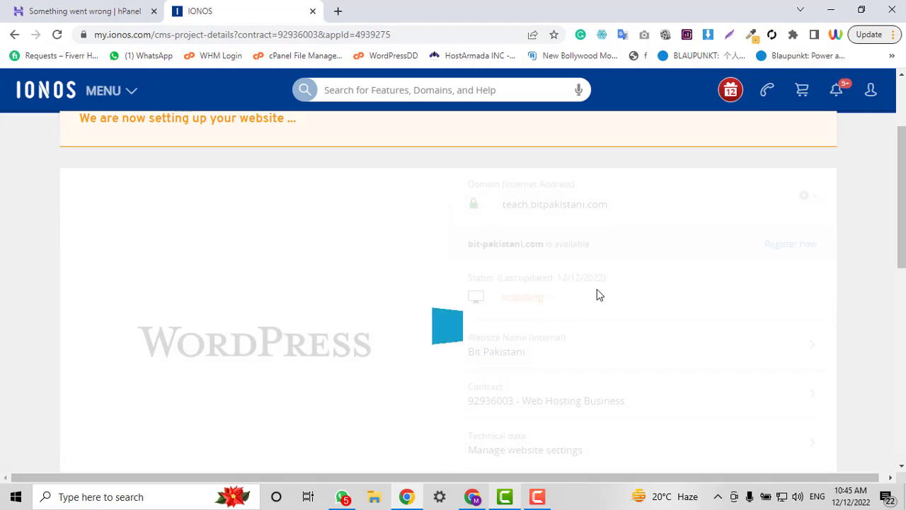
scroll(596, 289, "down", 2)
scroll(597, 295, "up", 3)
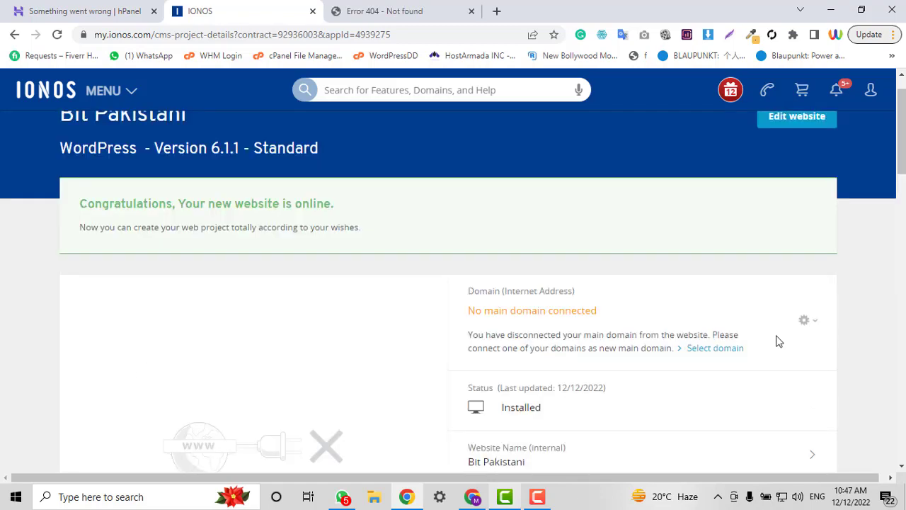
Save teach.bitpakistani.com as the Bit Pakistani website's main domain
scroll(779, 342, "down", 1)
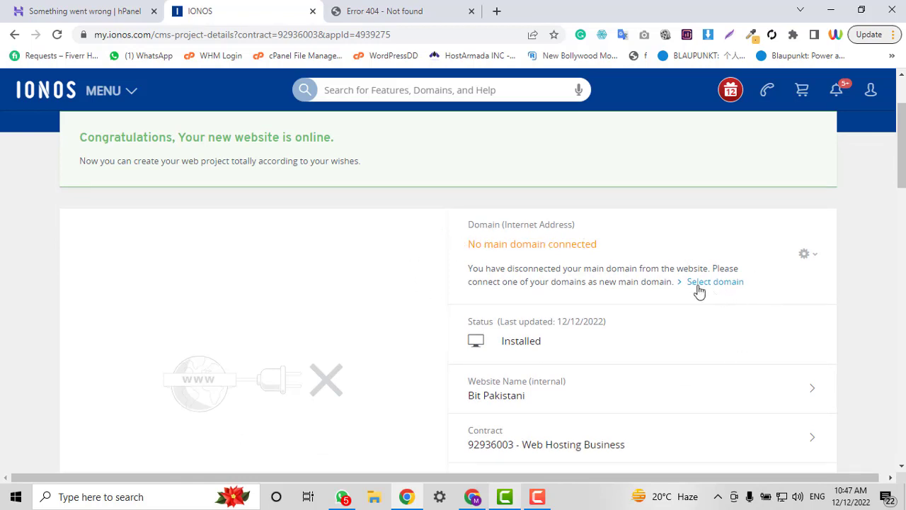
scroll(565, 307, "down", 1)
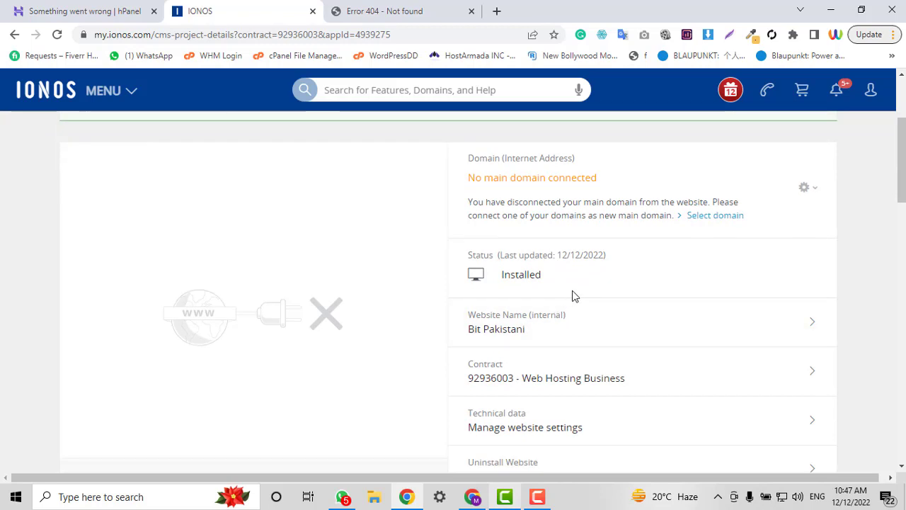
left_click(701, 217)
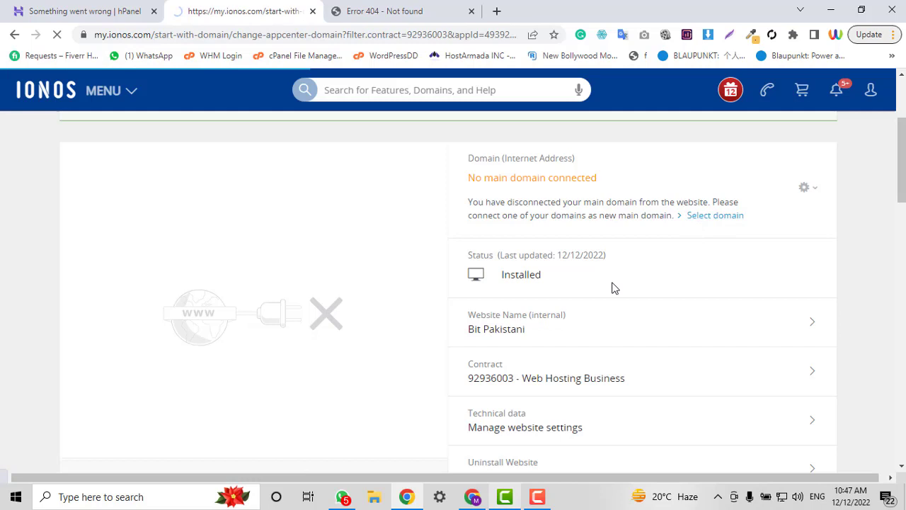
scroll(615, 289, "down", 2)
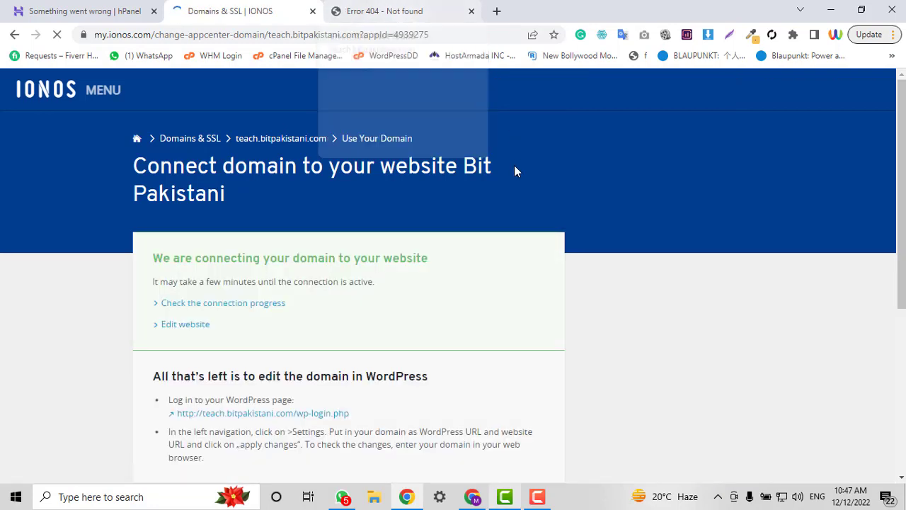
Reload the connection progress until teach.bitpakistani.com shows Active with SSL, then go to the WordPress login page
scroll(515, 202, "down", 1)
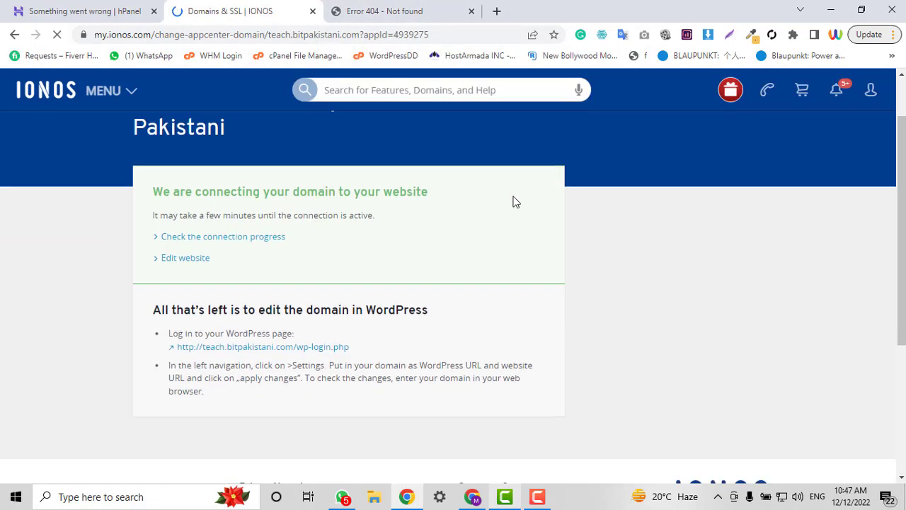
left_click(196, 236)
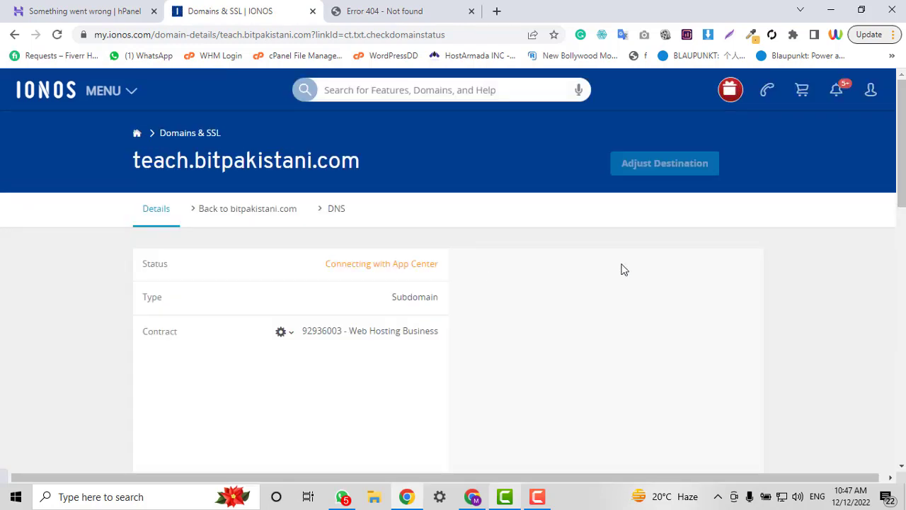
scroll(623, 269, "down", 2)
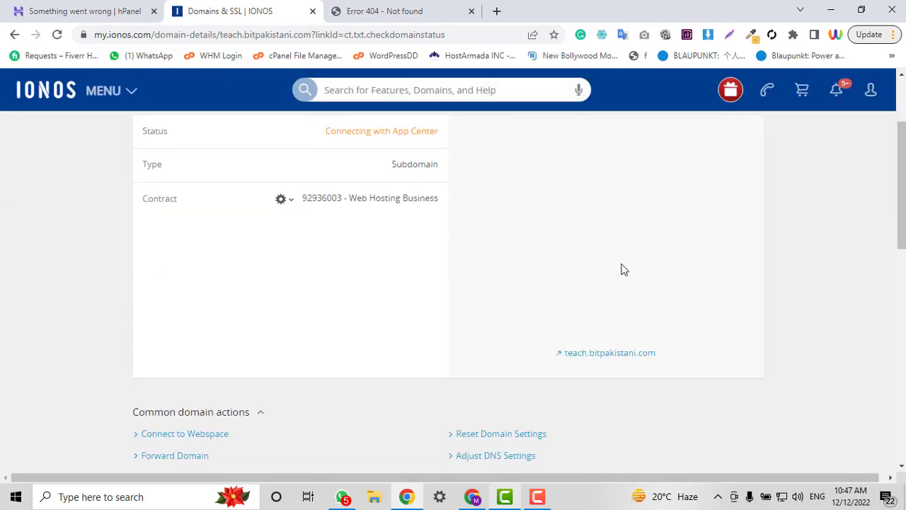
left_click(57, 34)
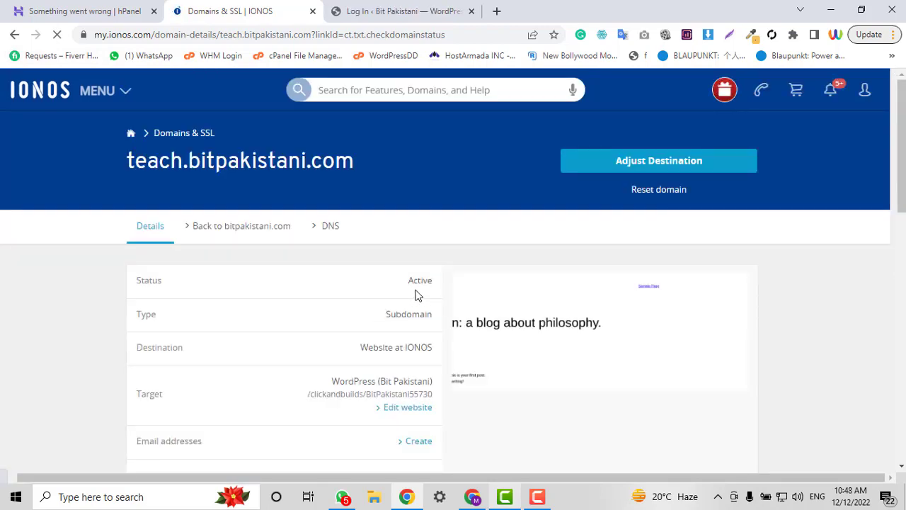
scroll(425, 283, "down", 1)
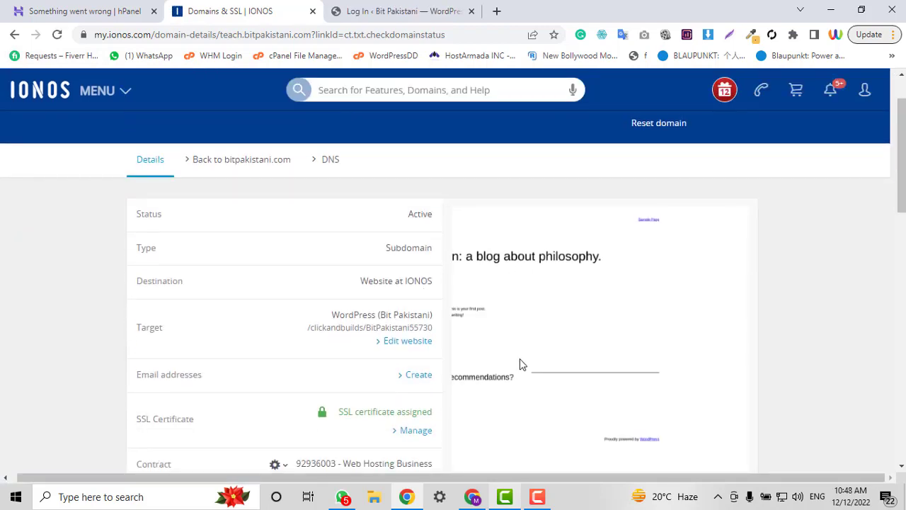
scroll(521, 361, "down", 1)
left_click(367, 8)
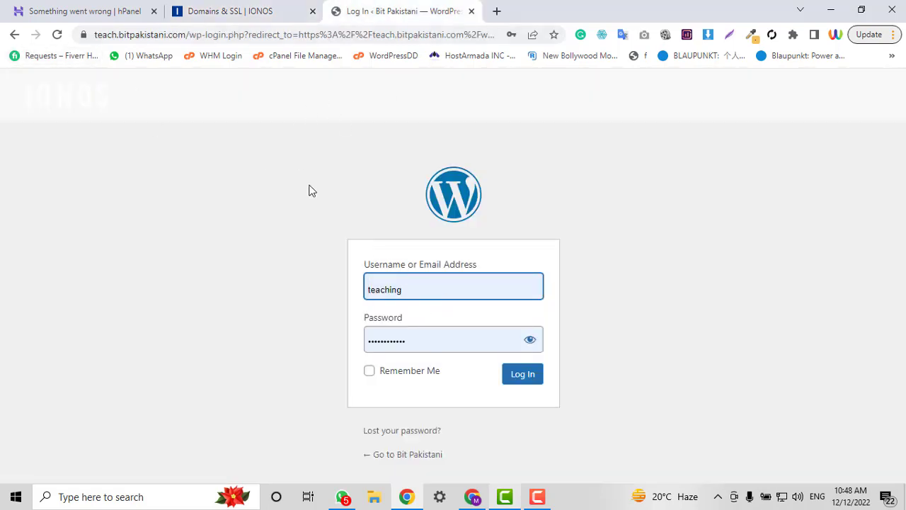
Replace the prefilled username with 'superadmin' on the WordPress login page
double_click(423, 278)
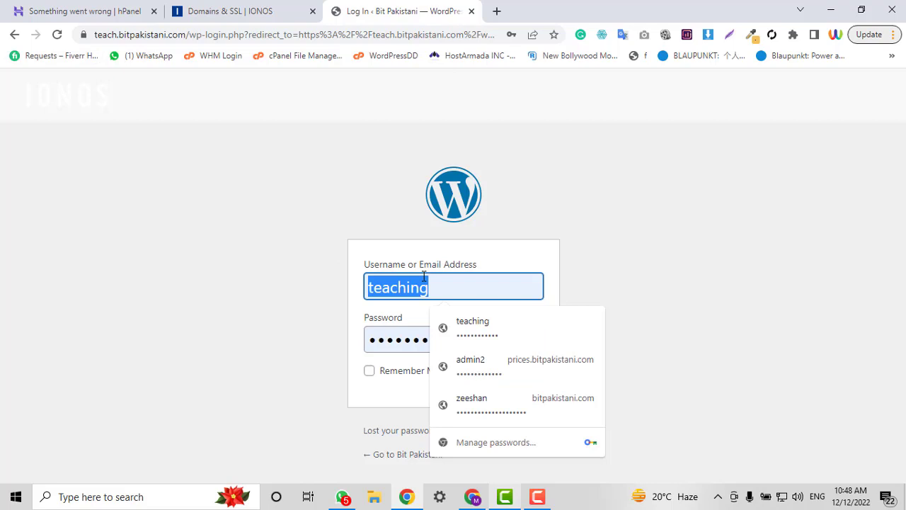
type("super")
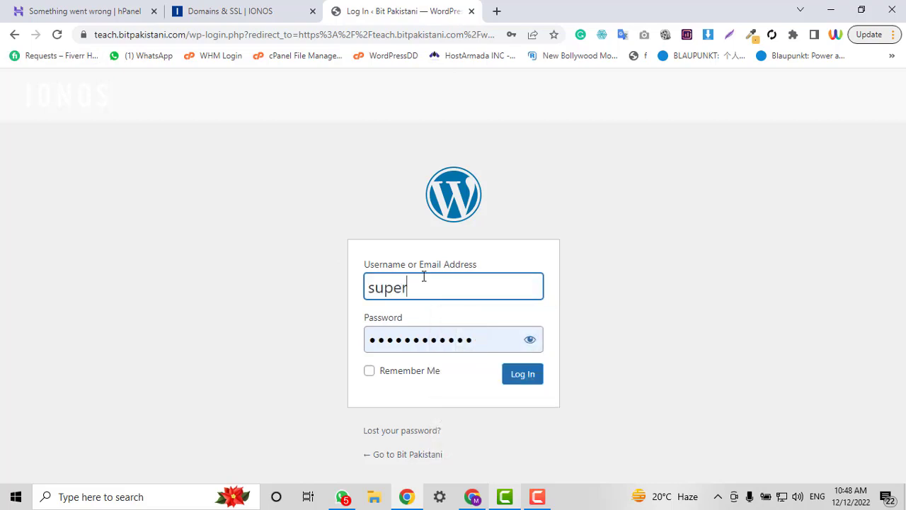
type("admin")
left_click(451, 339)
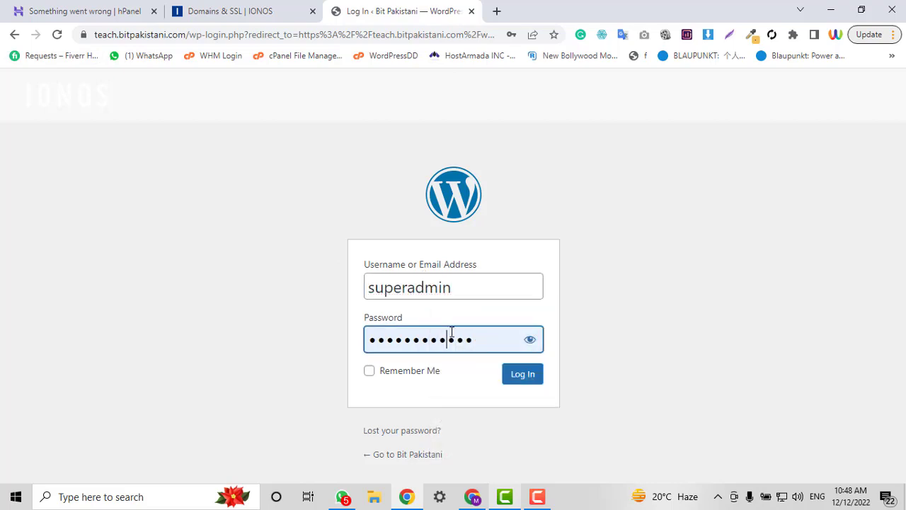
left_click(291, 11)
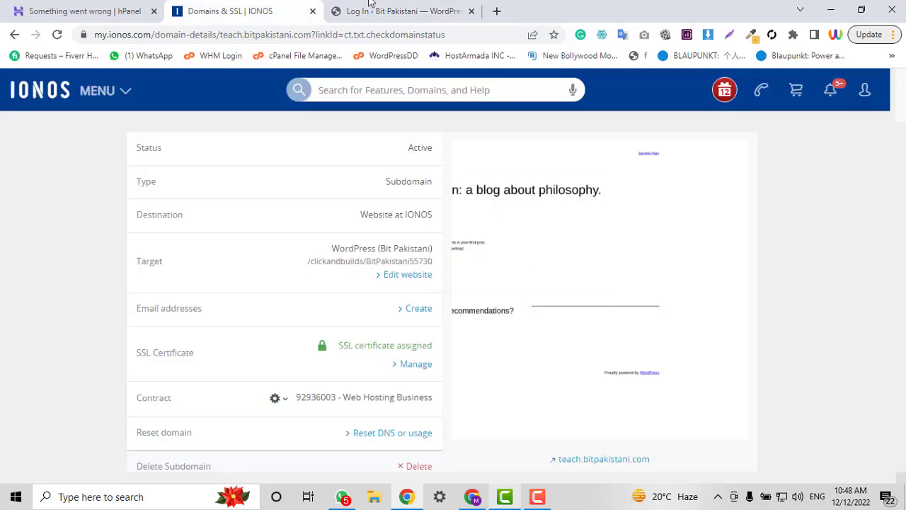
left_click(378, 11)
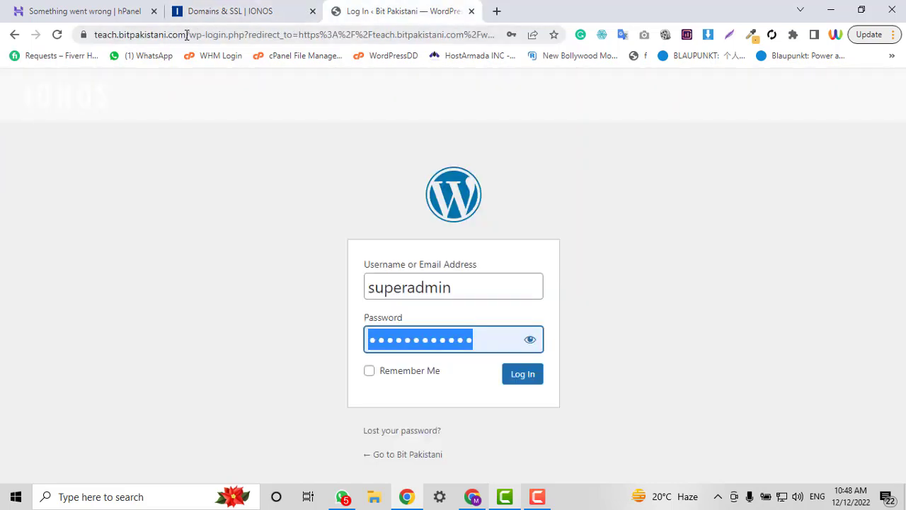
Trim the login address to the site's /wp-admin/ URL and load it
left_click_drag(187, 35, 537, 59)
key("BackSpace")
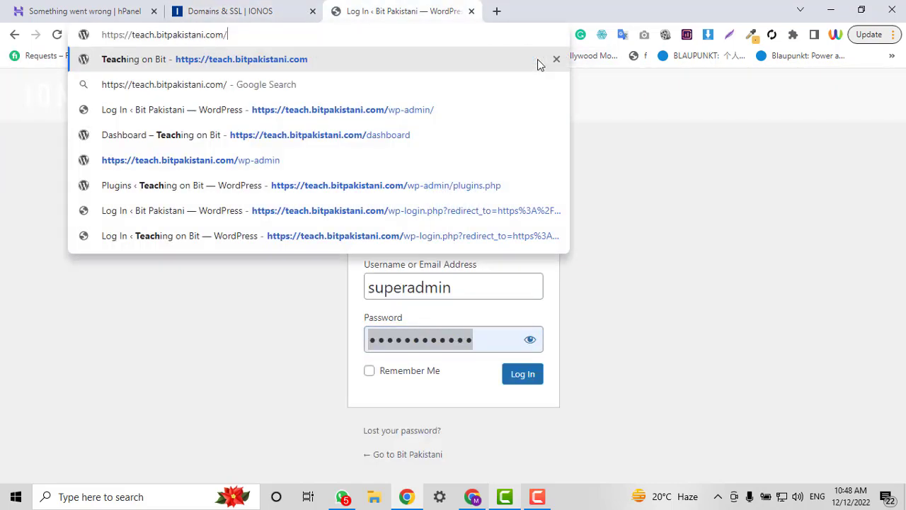
type("w")
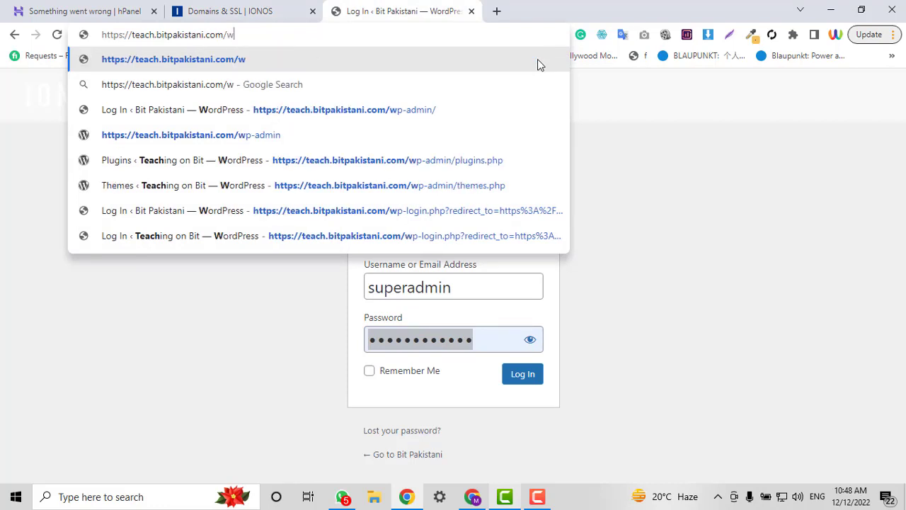
type("p-admin")
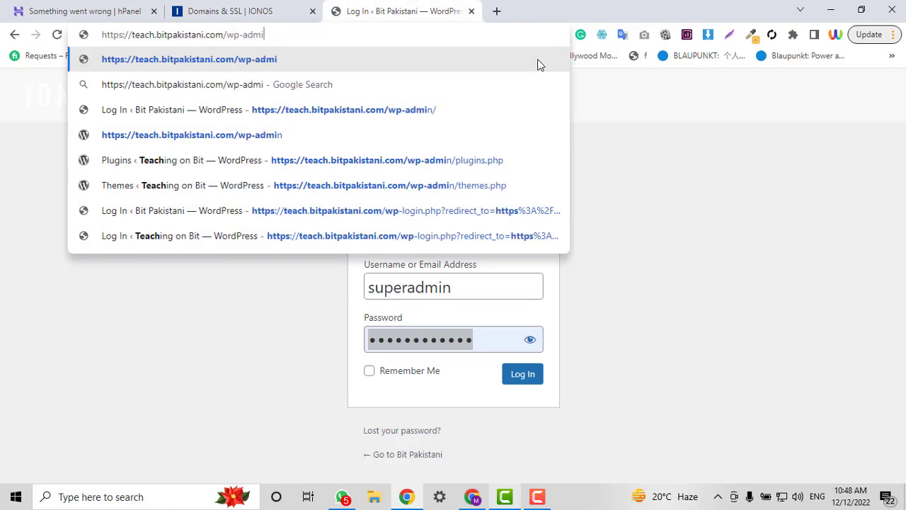
type("/")
key("Return")
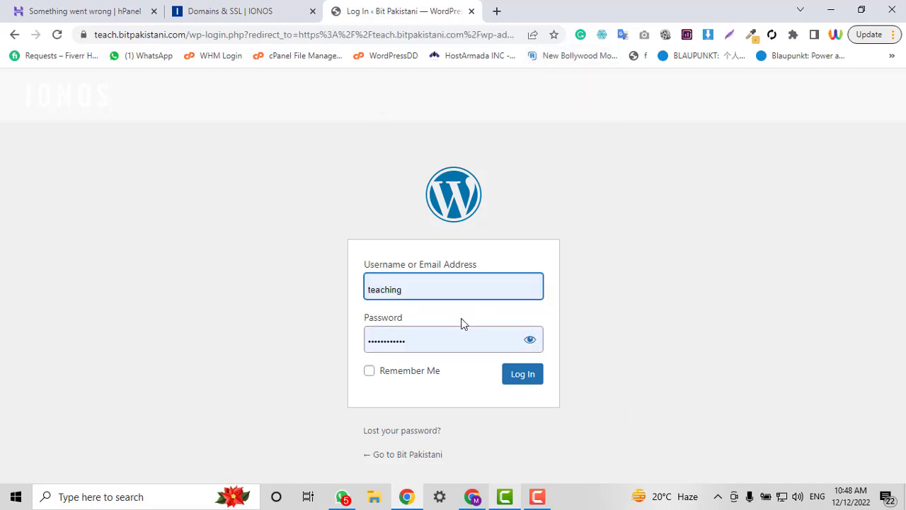
Re-enter the administrator username and password and log in to the WordPress dashboard
left_click(448, 282)
type("su")
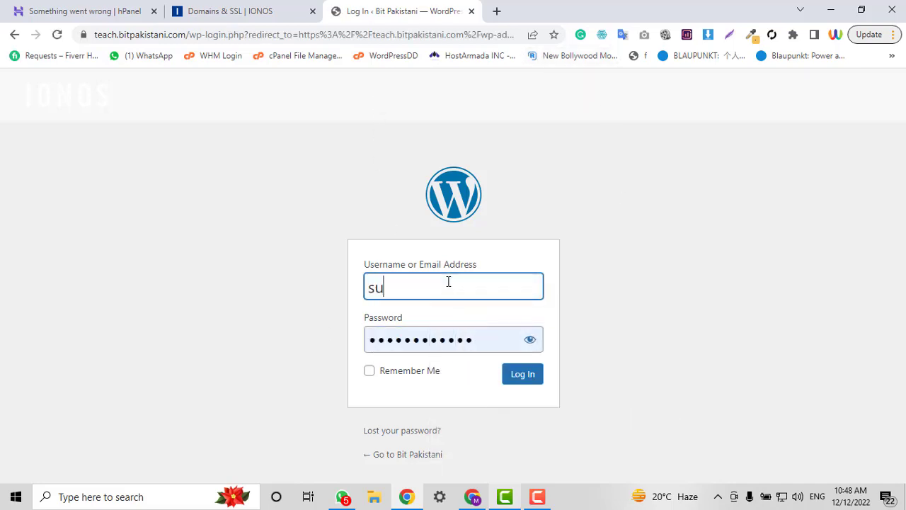
type("pera")
type("dmin")
key("Return")
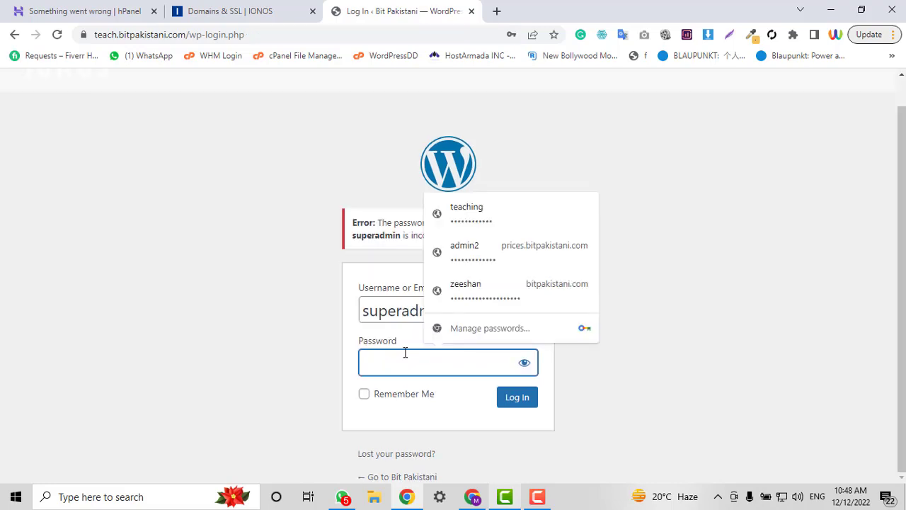
type("a")
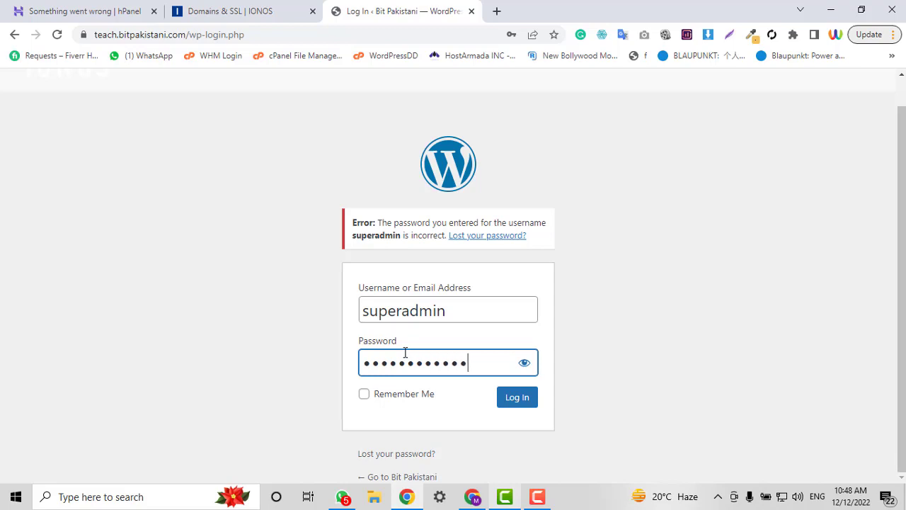
key("Return")
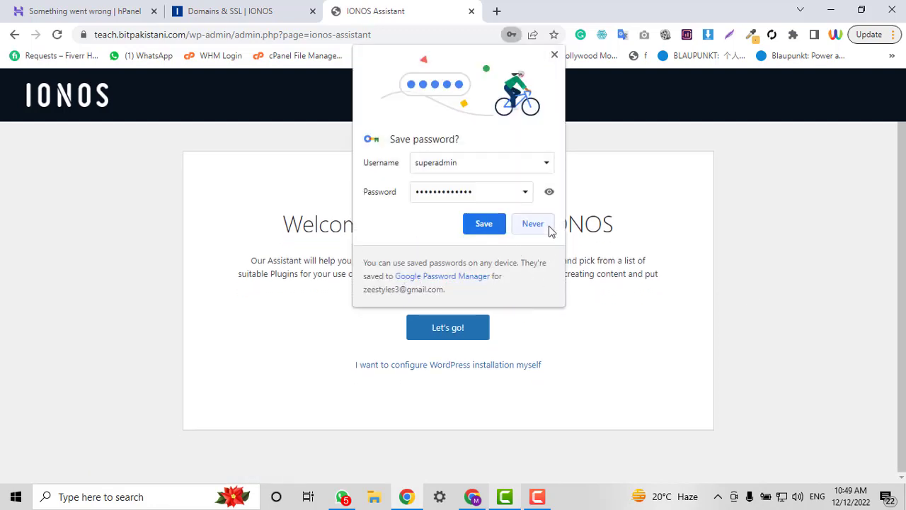
Dismiss the save-password prompt and choose to configure WordPress yourself, reaching the Bit Pakistani Dashboard
left_click(486, 224)
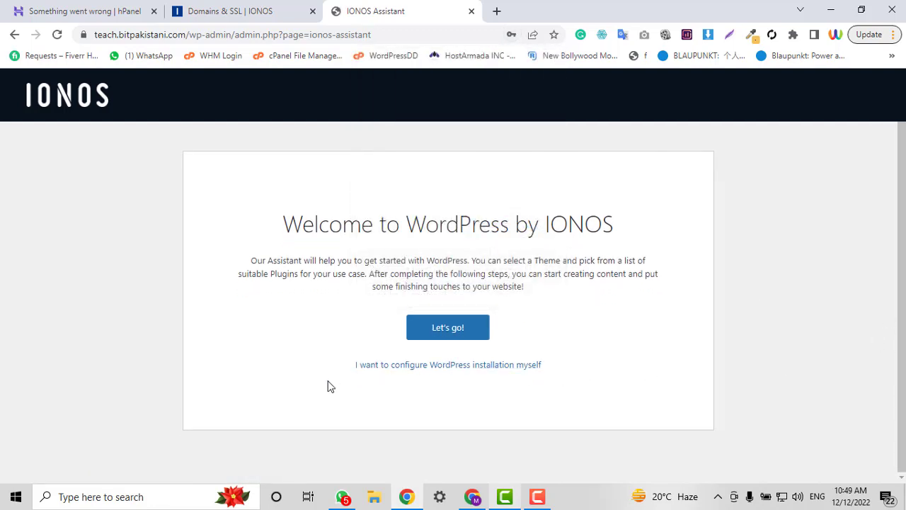
left_click(377, 366)
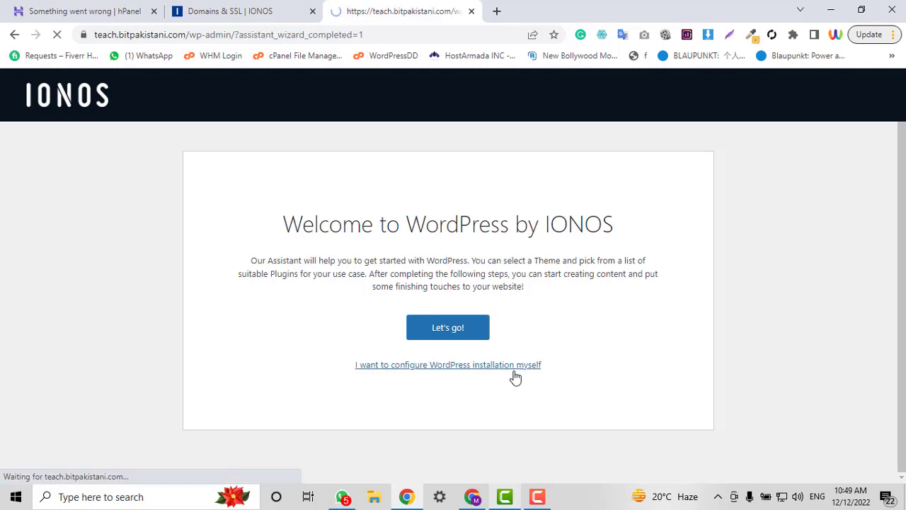
scroll(311, 315, "down", 1)
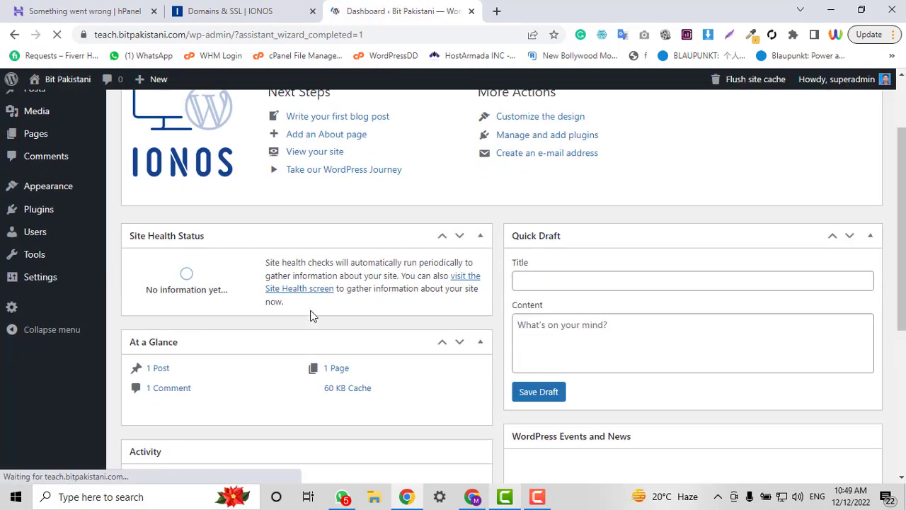
scroll(311, 315, "down", 4)
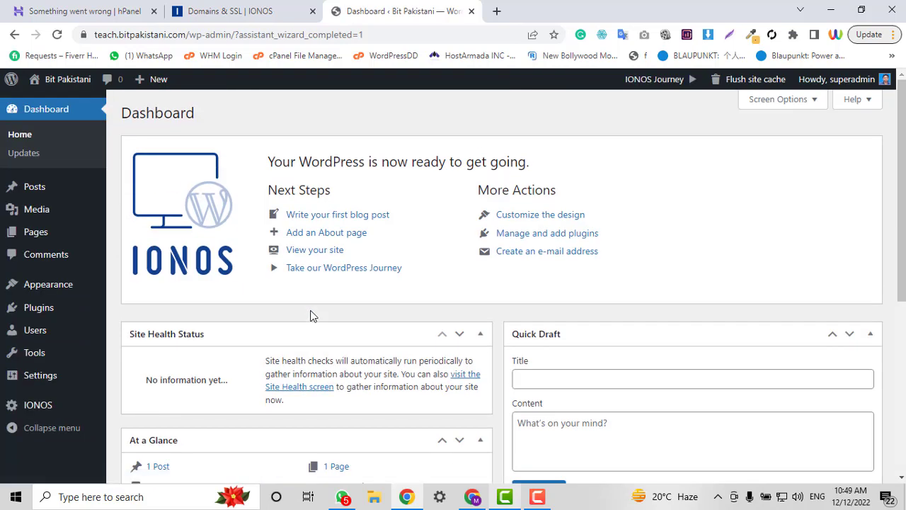